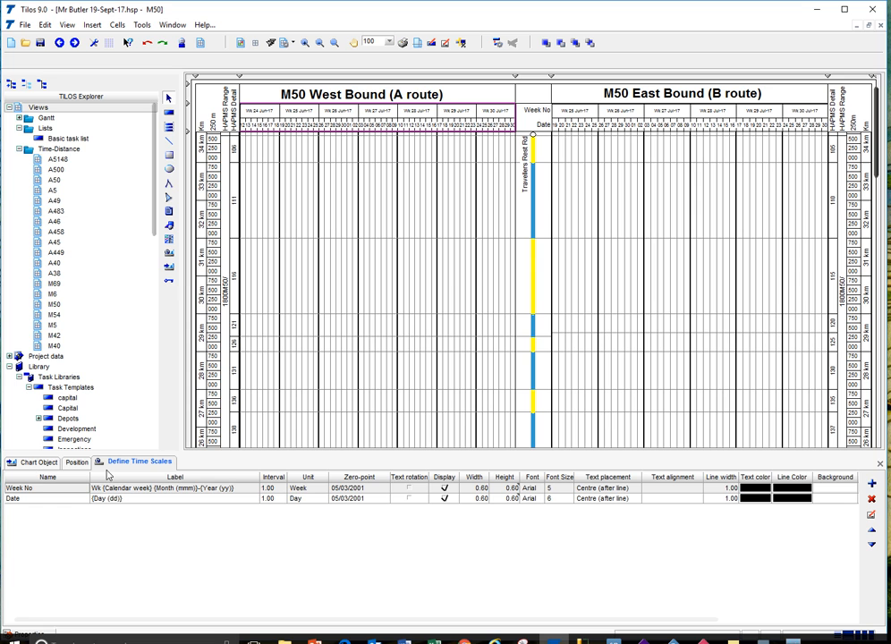
# Step: Replace the M50 West Bound Week No timescale line's label with "wc {Day (dd)}-{Month (mmm)}"
pyautogui.doubleClick(55, 491)
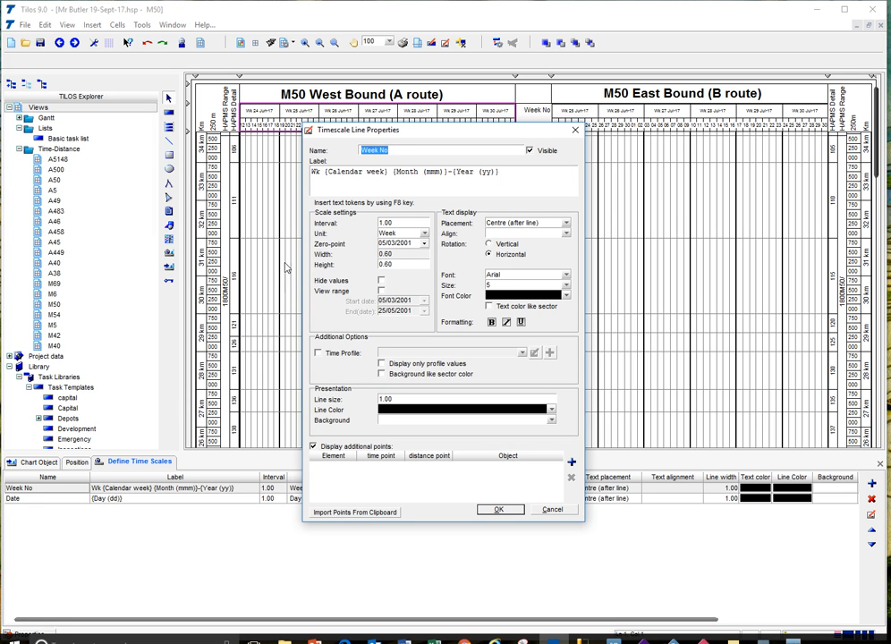
pyautogui.moveTo(507, 173); pyautogui.dragTo(287, 173)
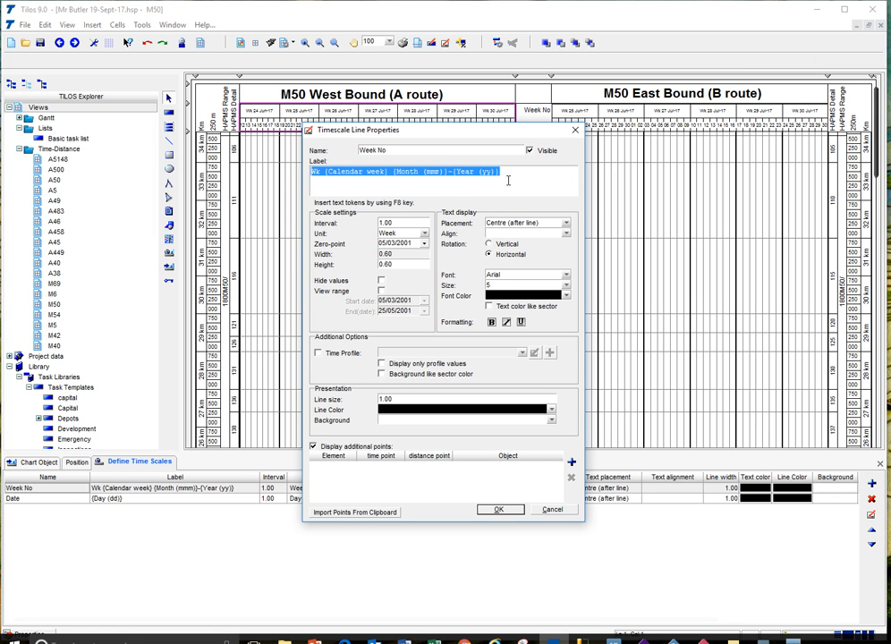
pyautogui.press('Delete')
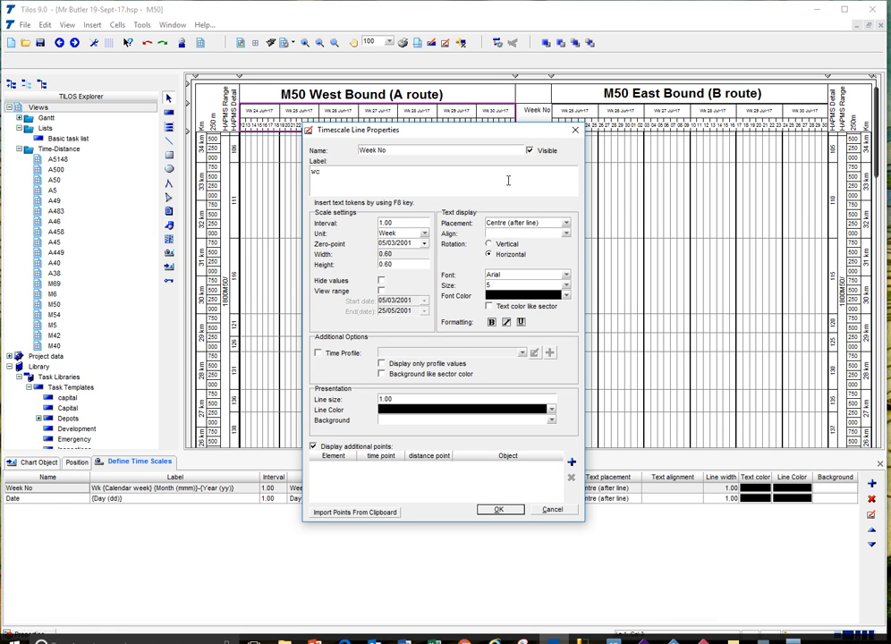
pyautogui.press('F8')
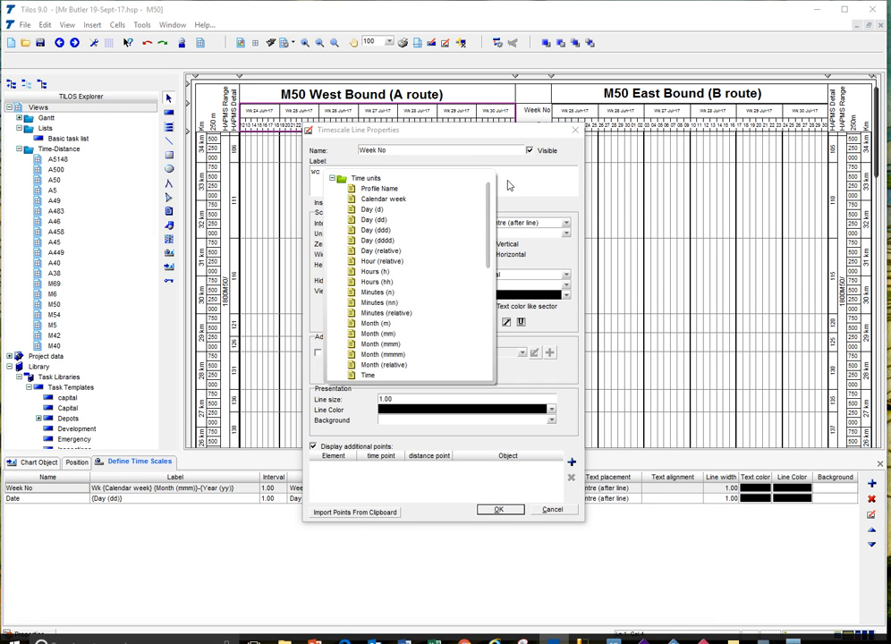
pyautogui.doubleClick(425, 227)
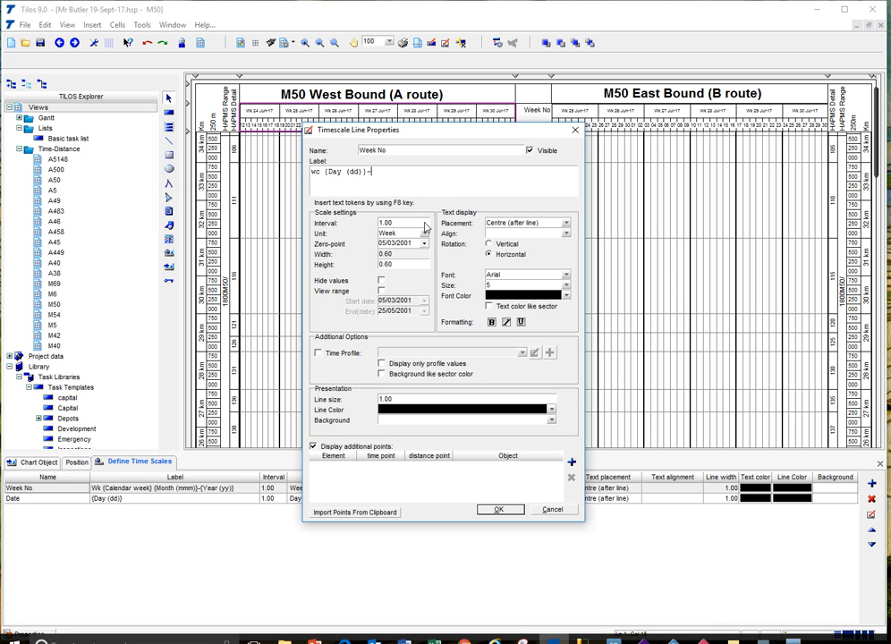
pyautogui.press('F8')
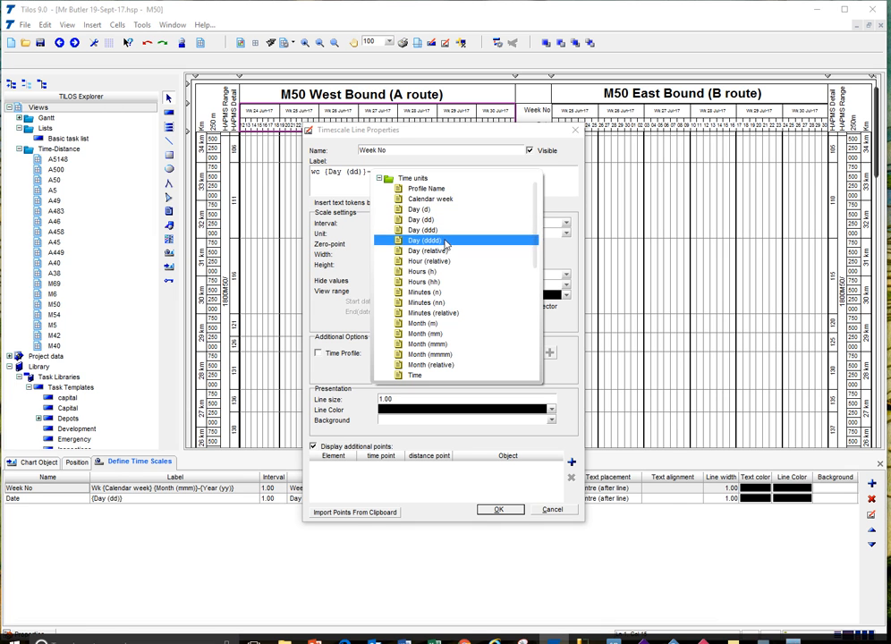
pyautogui.click(464, 344)
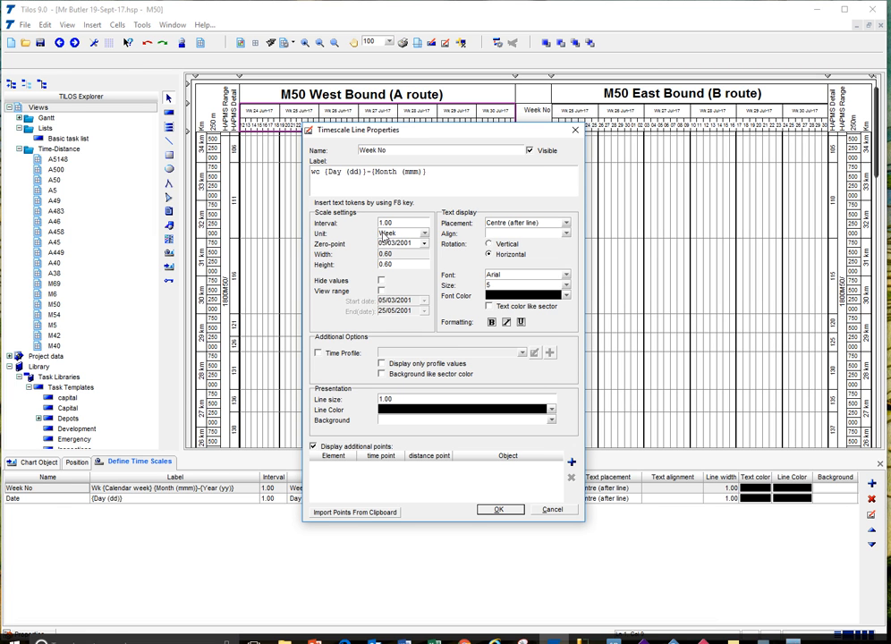
# Step: Pick 05/03/2001 as the Week No line's zero-point and apply the timescale line properties
pyautogui.click(427, 249)
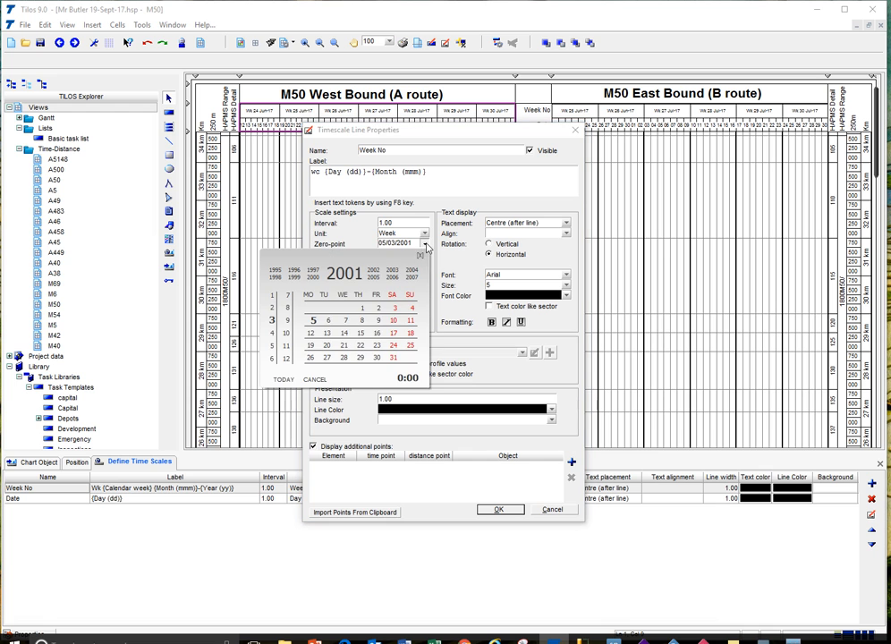
pyautogui.click(312, 326)
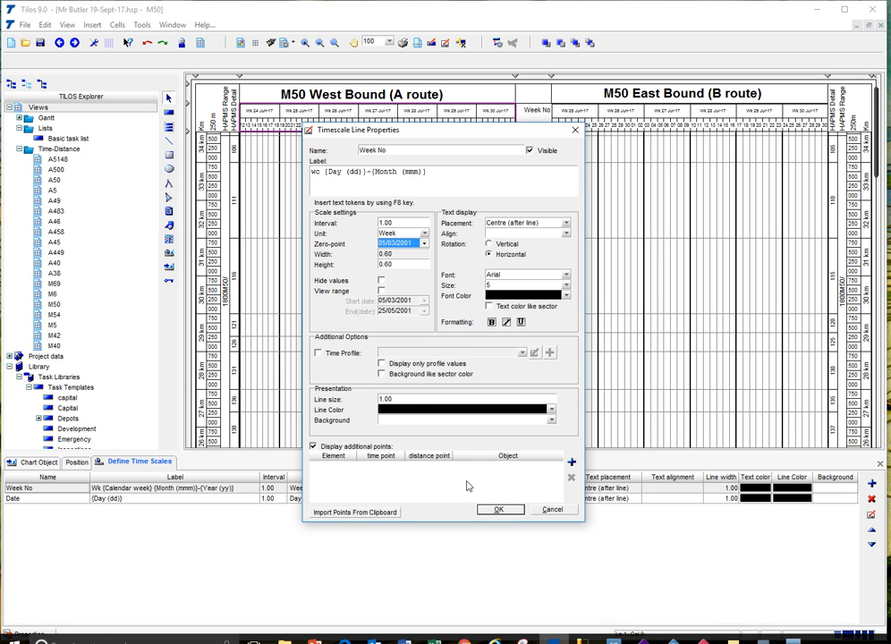
pyautogui.click(511, 511)
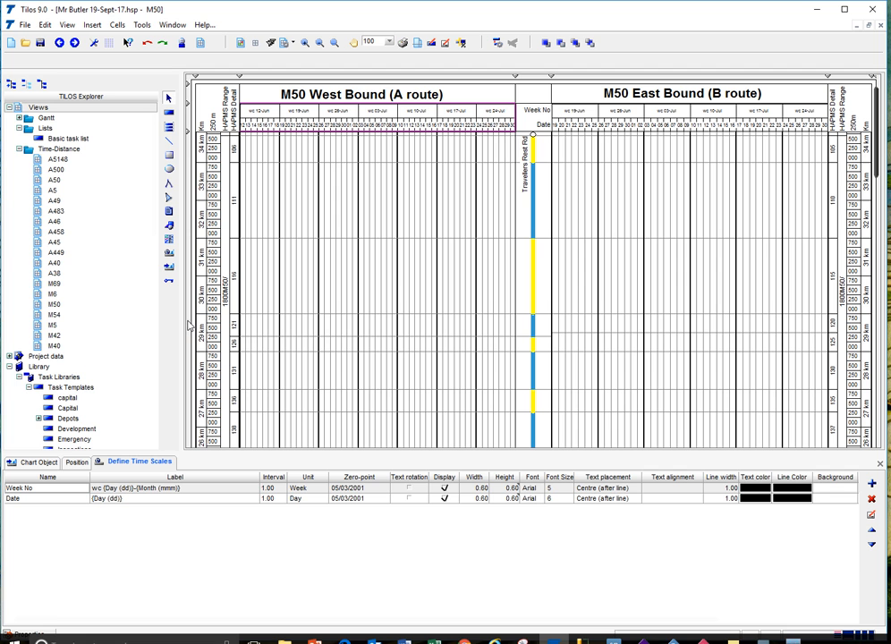
# Step: Open the M42 time-distance view and set the North Bound time-distance cell's start date to 13/08/2017
pyautogui.doubleClick(54, 336)
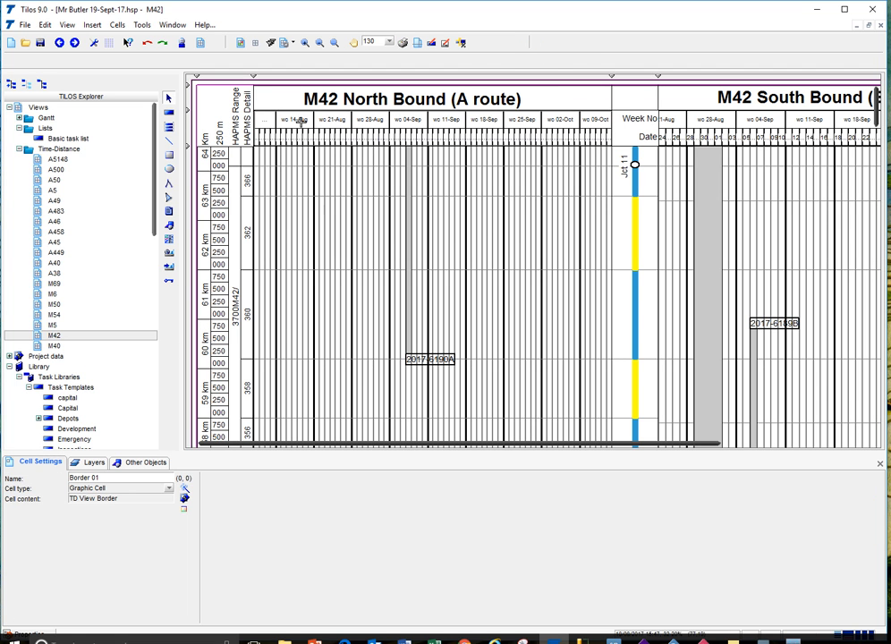
pyautogui.click(304, 184)
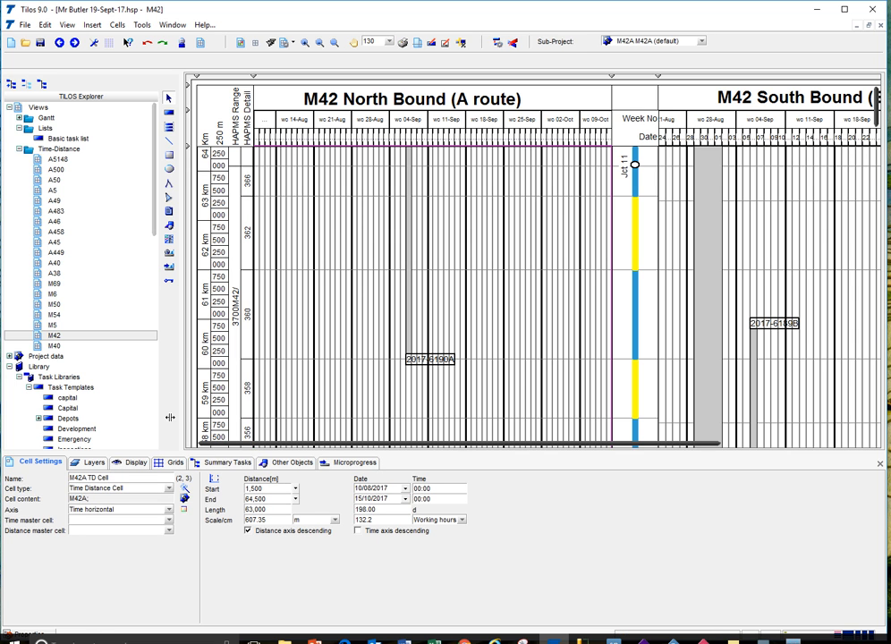
pyautogui.click(405, 490)
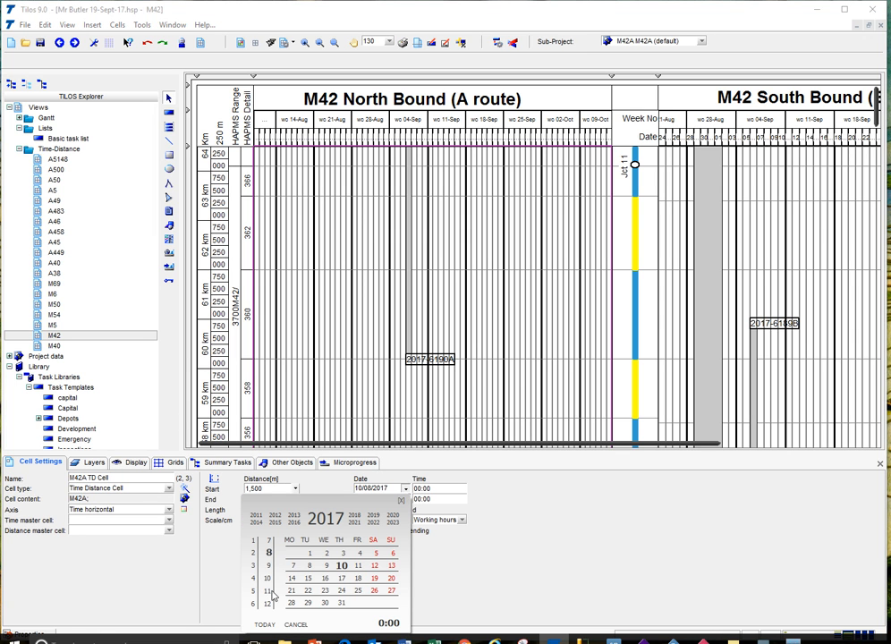
pyautogui.click(337, 271)
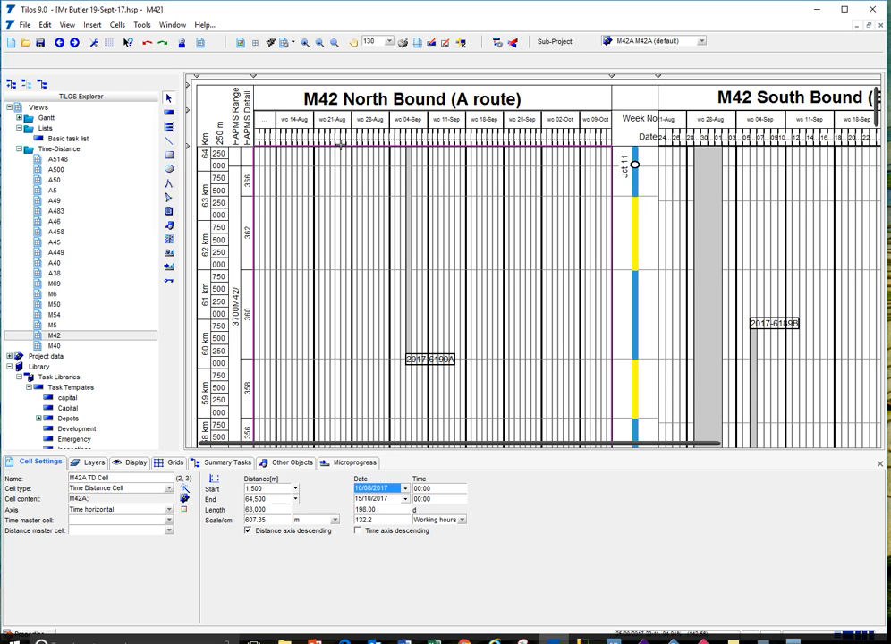
pyautogui.click(335, 179)
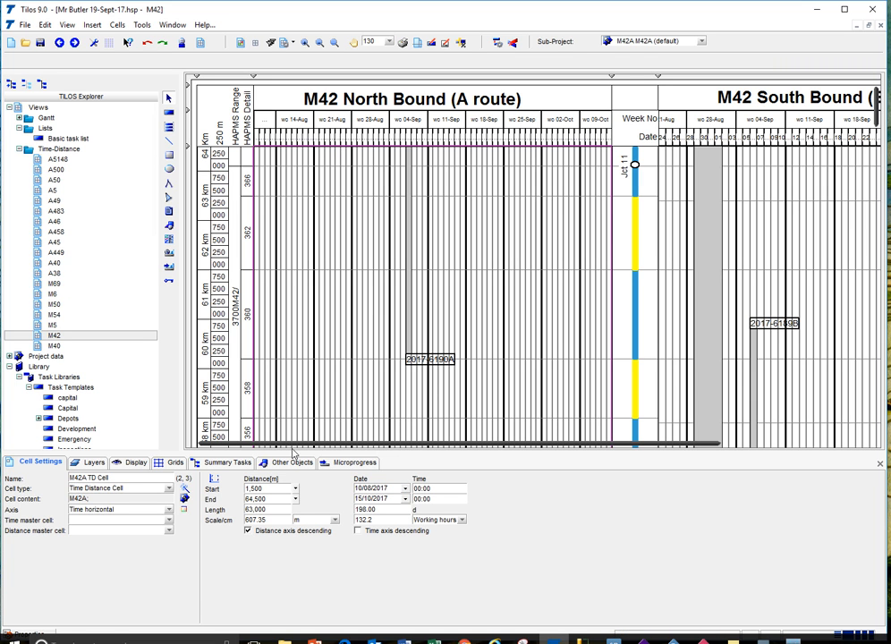
pyautogui.click(755, 308)
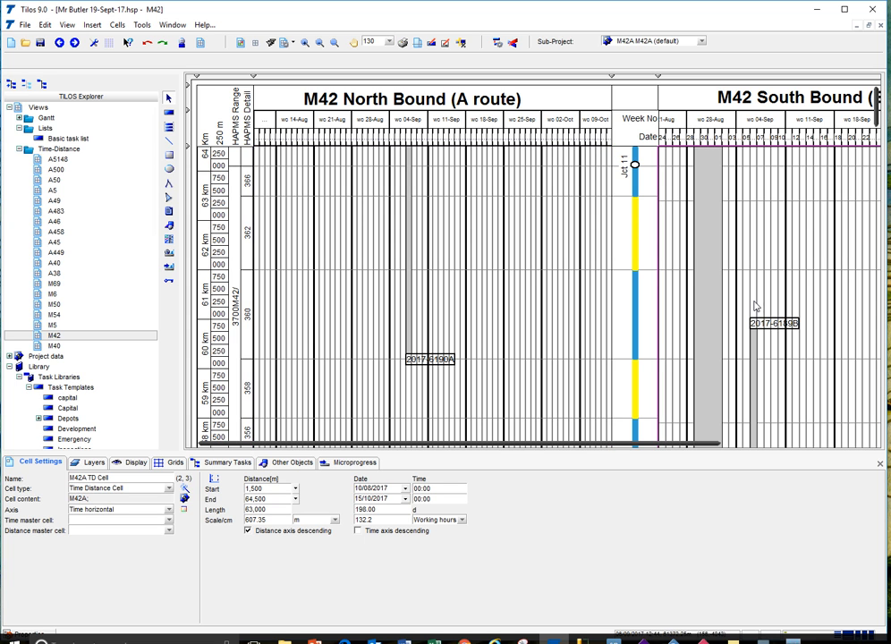
pyautogui.click(403, 291)
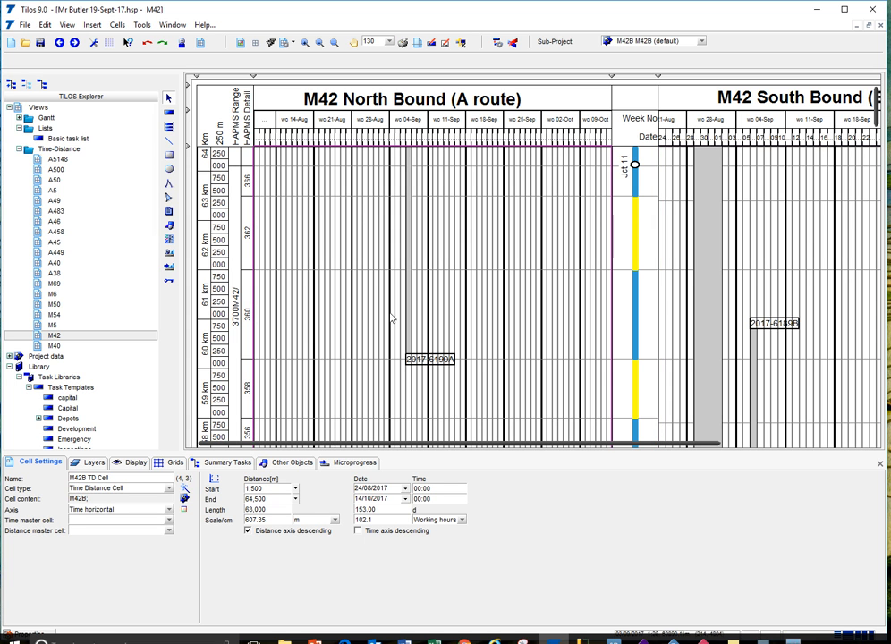
pyautogui.click(405, 489)
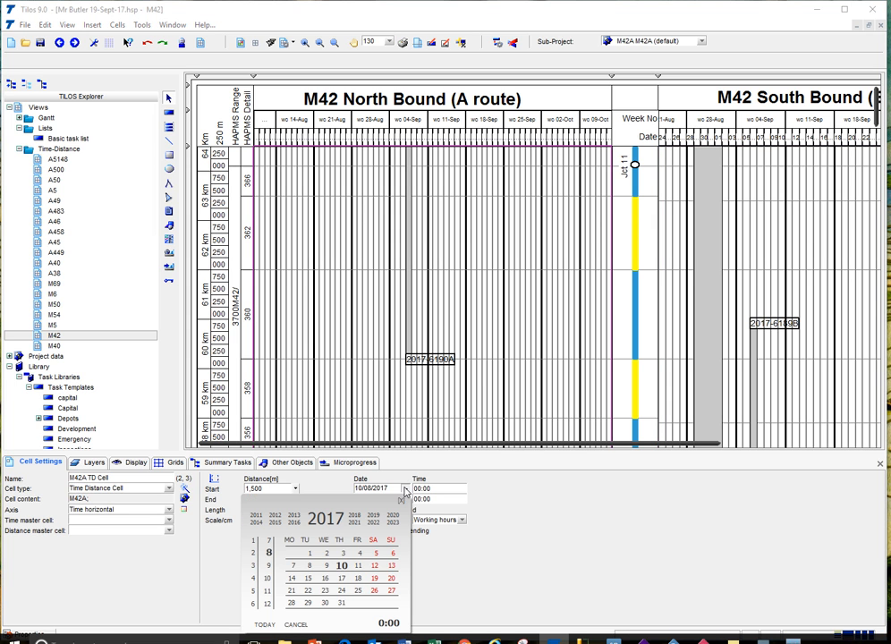
pyautogui.click(390, 567)
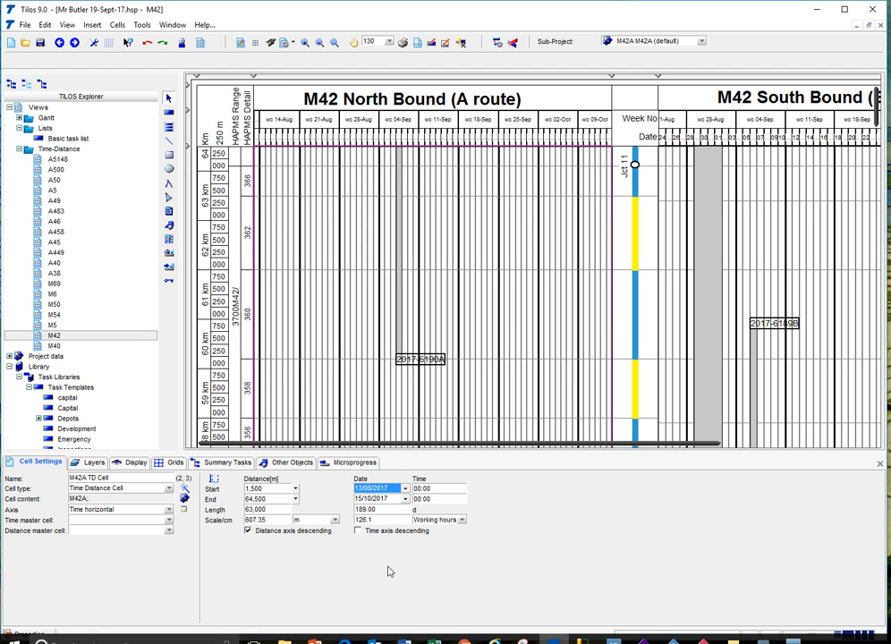
pyautogui.click(405, 499)
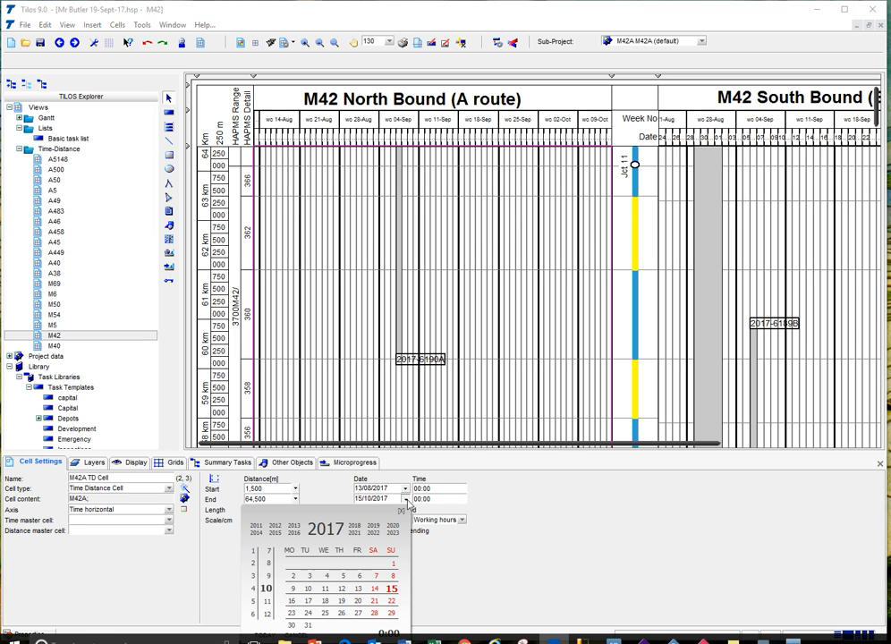
pyautogui.click(269, 562)
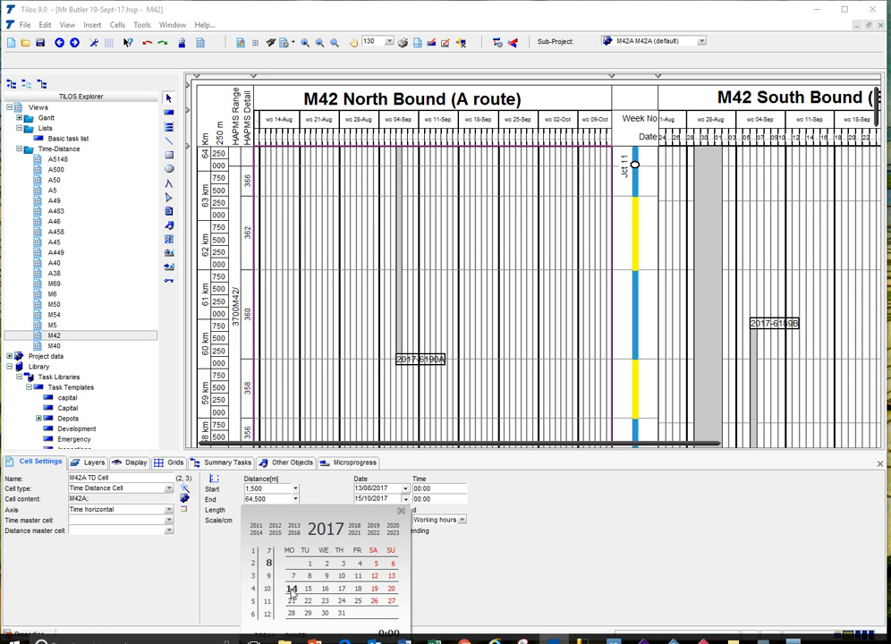
pyautogui.click(292, 589)
# Step: Set the M42 North Bound time-distance cell's end date to 26/09/2017
pyautogui.click(406, 499)
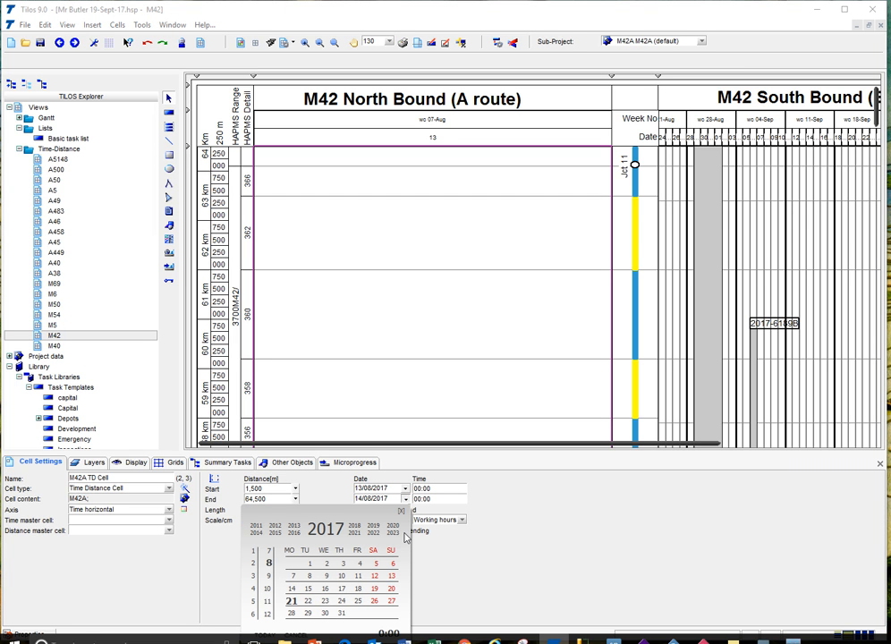
pyautogui.scroll(-1, 405, 536)
pyautogui.press('Down')
pyautogui.press('Return')
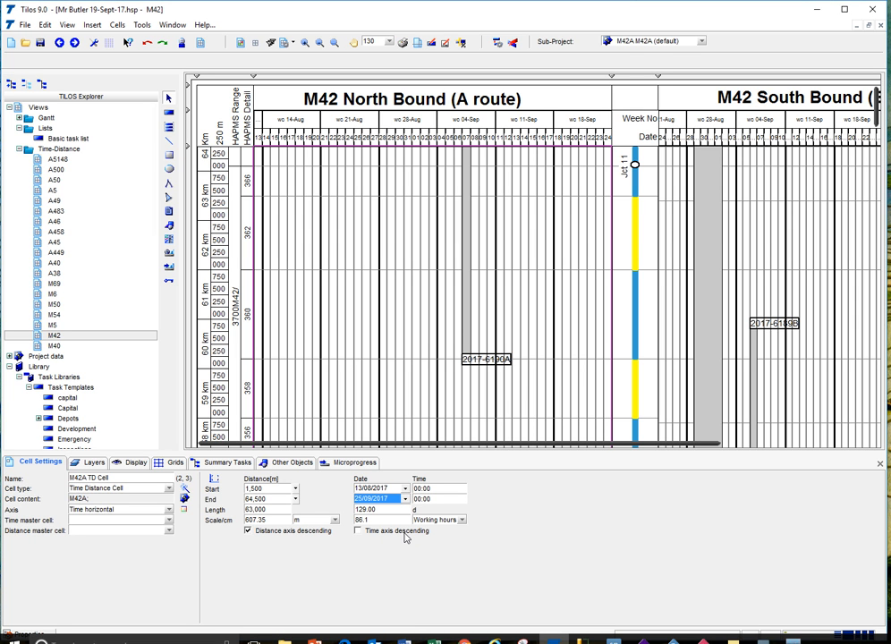
pyautogui.click(406, 501)
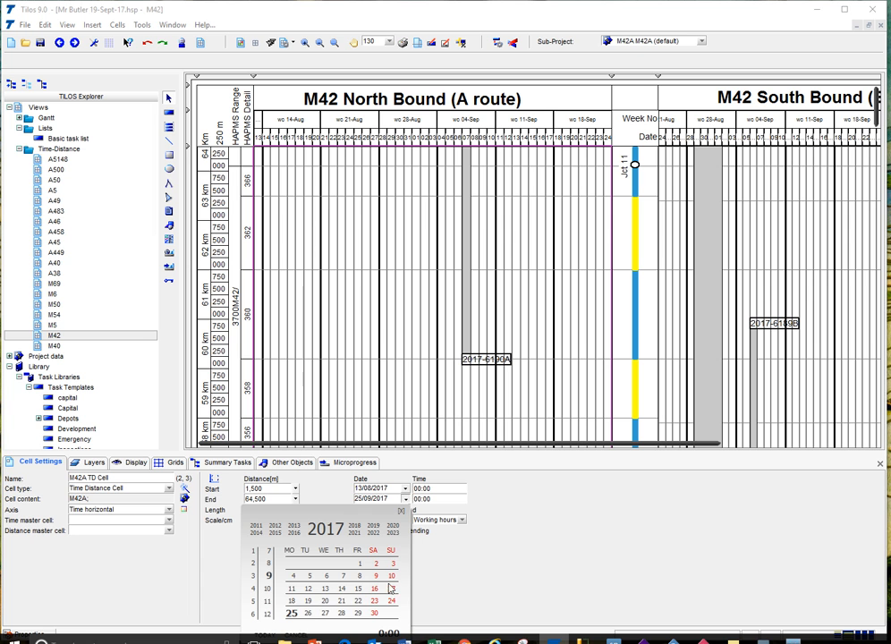
pyautogui.click(311, 616)
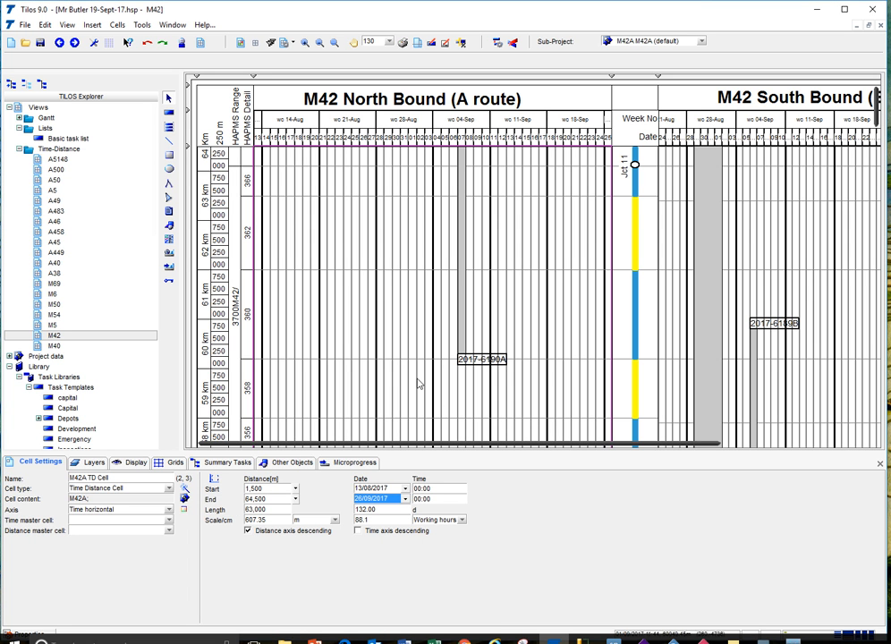
# Step: Set the M42 South Bound time-distance cell's date range to start 13/08/2017 and end 26/09/2017
pyautogui.moveTo(611, 449); pyautogui.dragTo(720, 453)
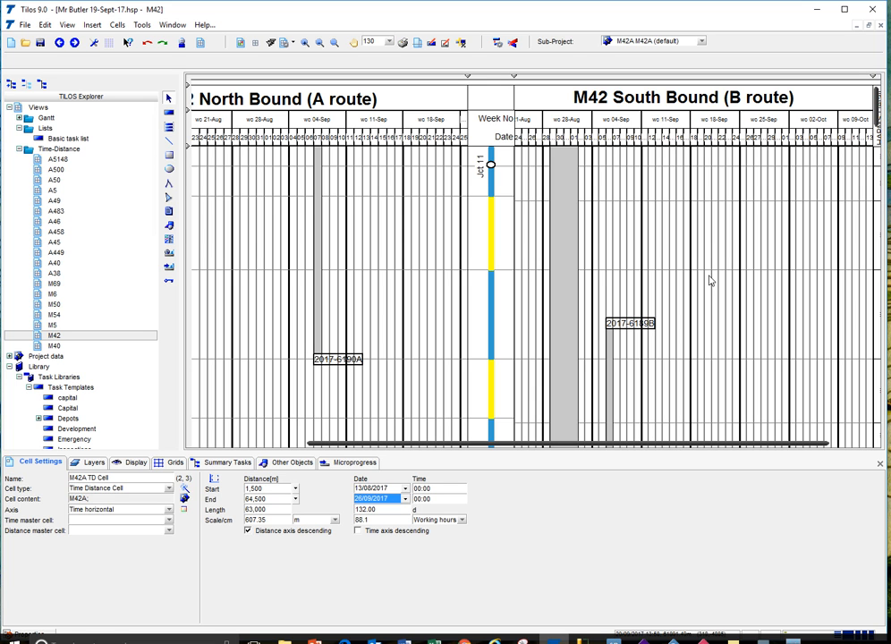
pyautogui.click(655, 288)
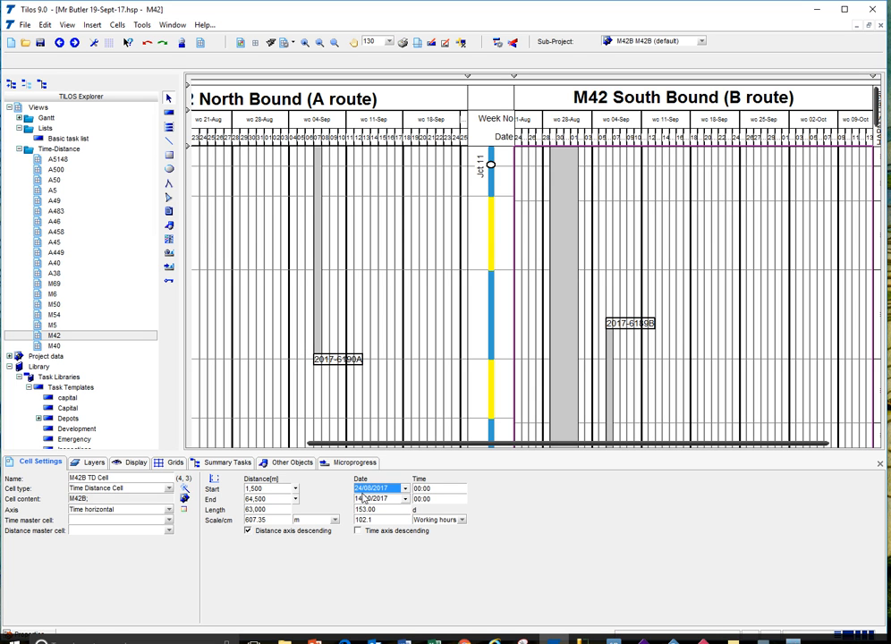
pyautogui.click(359, 489)
pyautogui.click(360, 489)
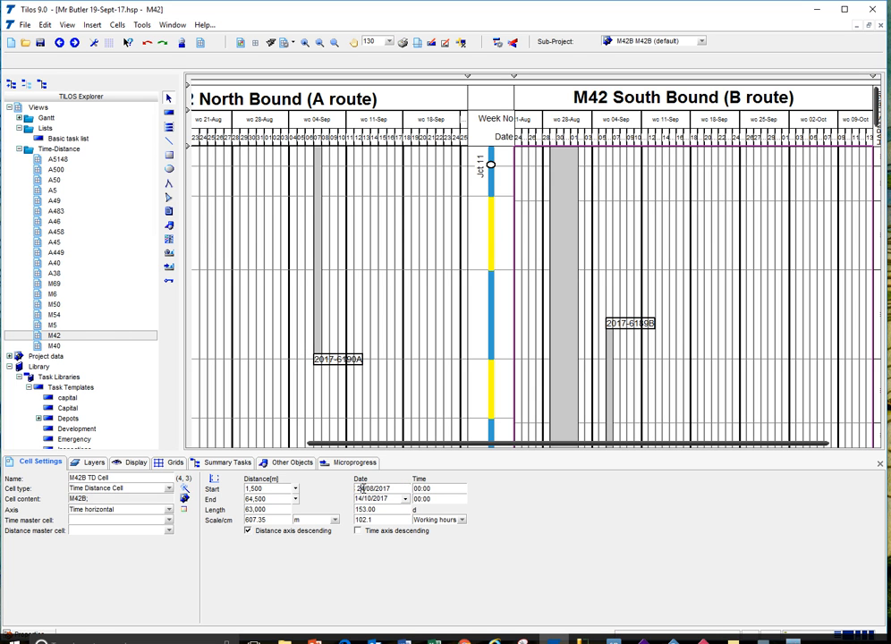
pyautogui.write('13')
pyautogui.press('Tab')
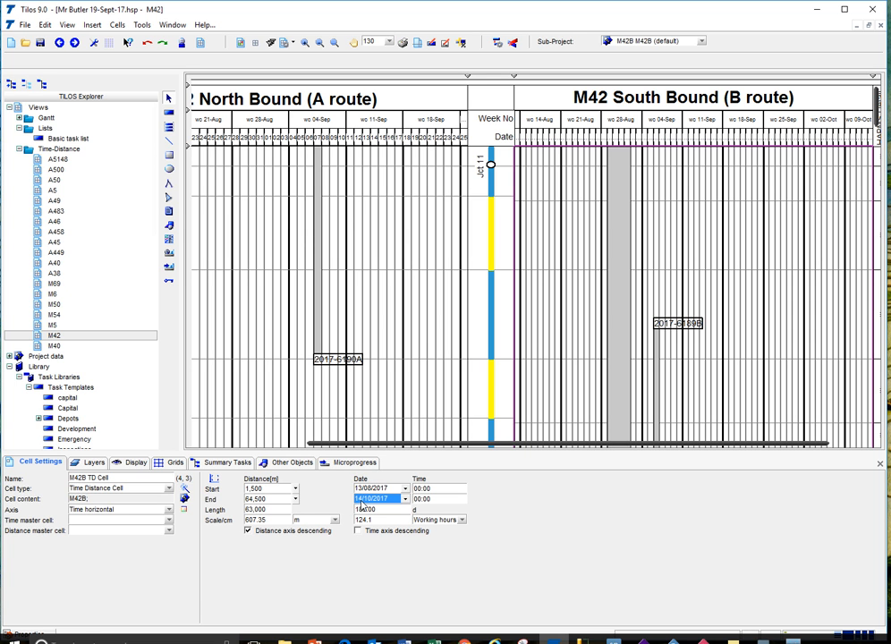
pyautogui.write('26/9')
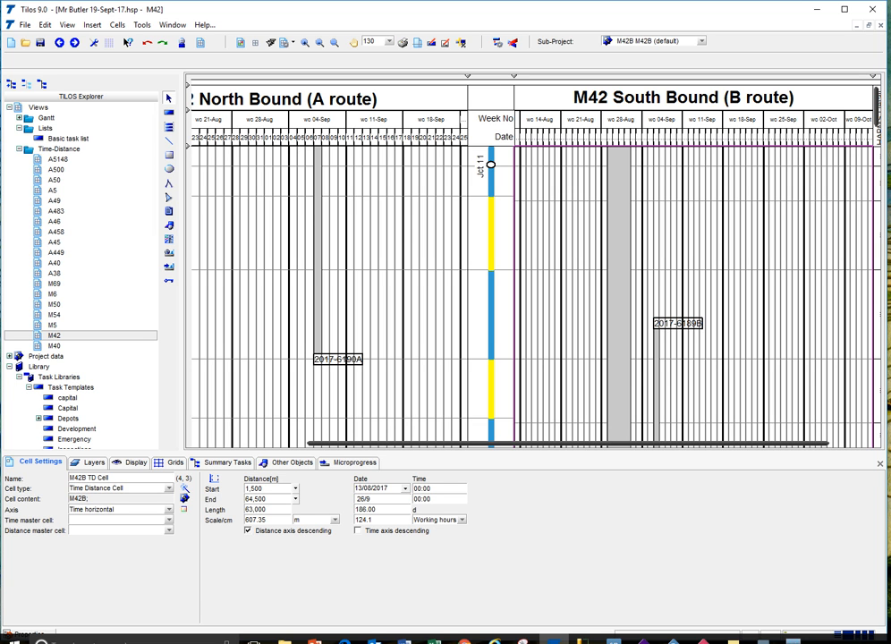
pyautogui.write('6/09/2017')
pyautogui.press('Return')
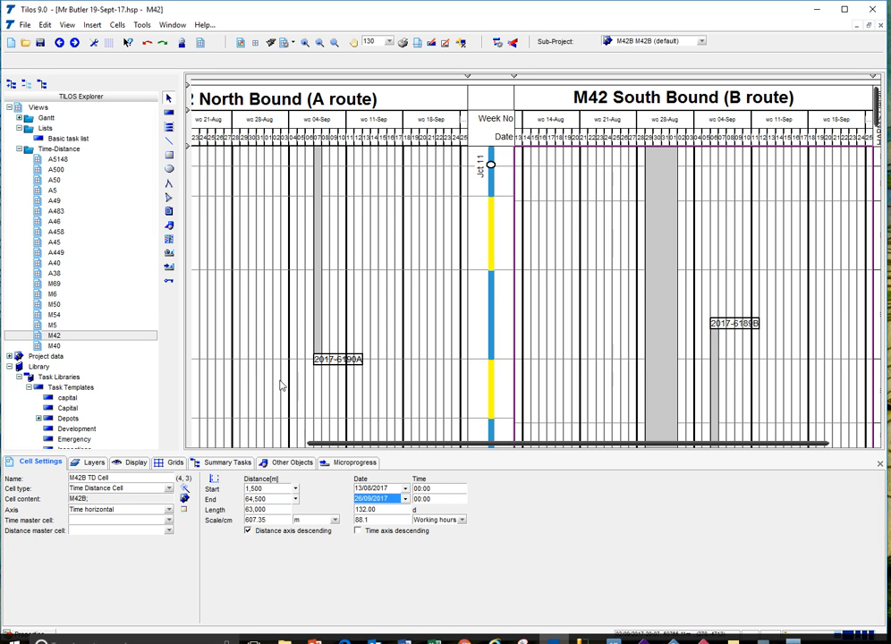
# Step: Set the M42 view's zoom to 100% and select the North Bound time-distance cell
pyautogui.click(390, 42)
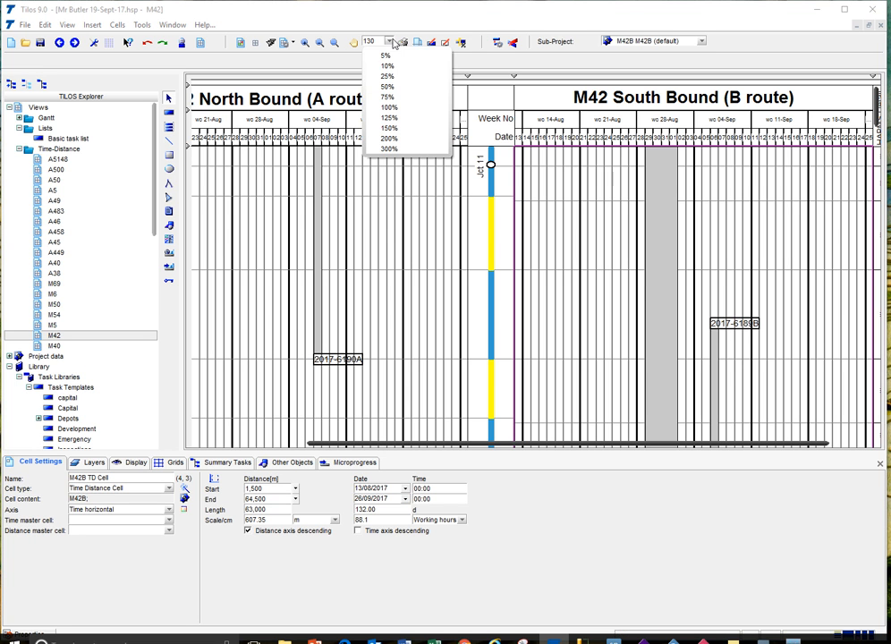
pyautogui.click(395, 109)
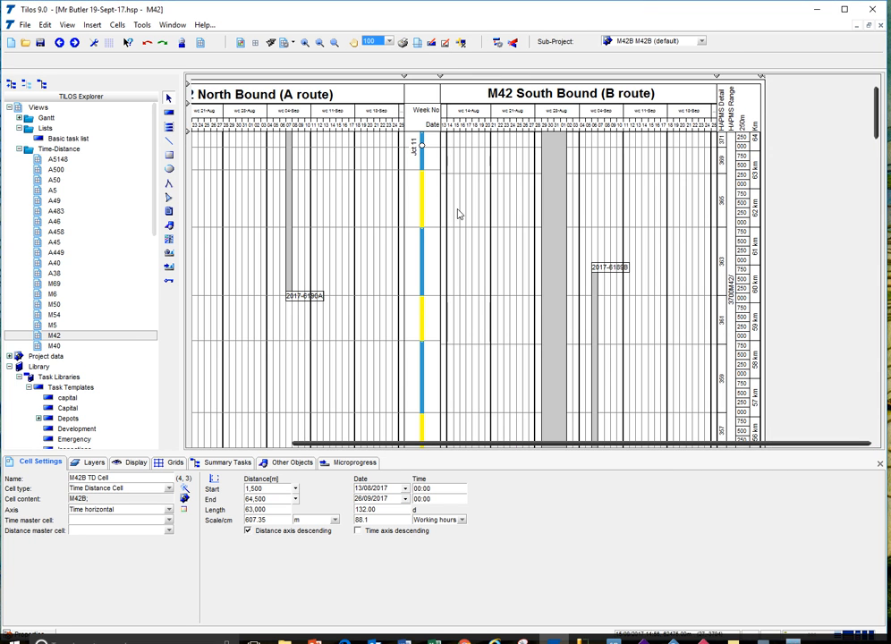
pyautogui.click(285, 220)
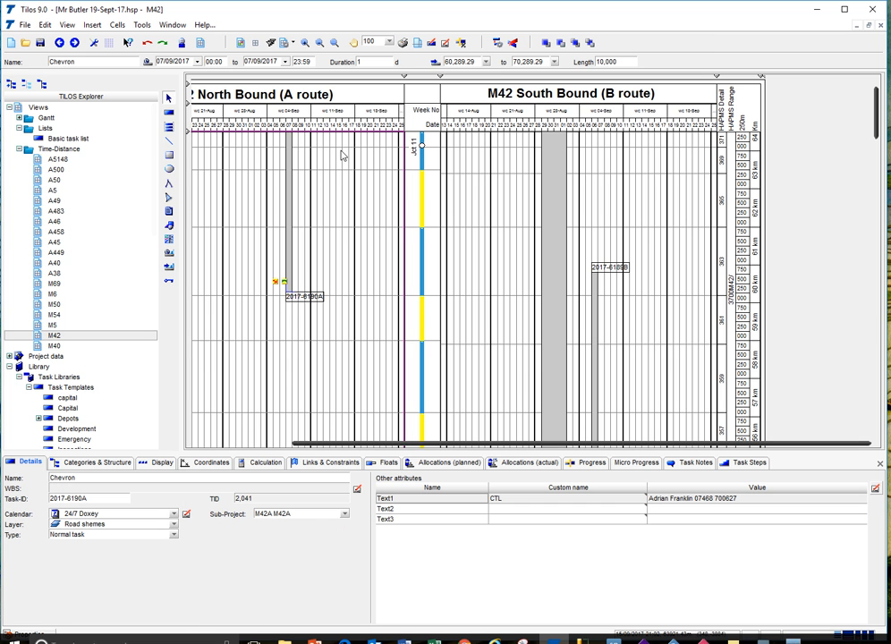
pyautogui.click(307, 190)
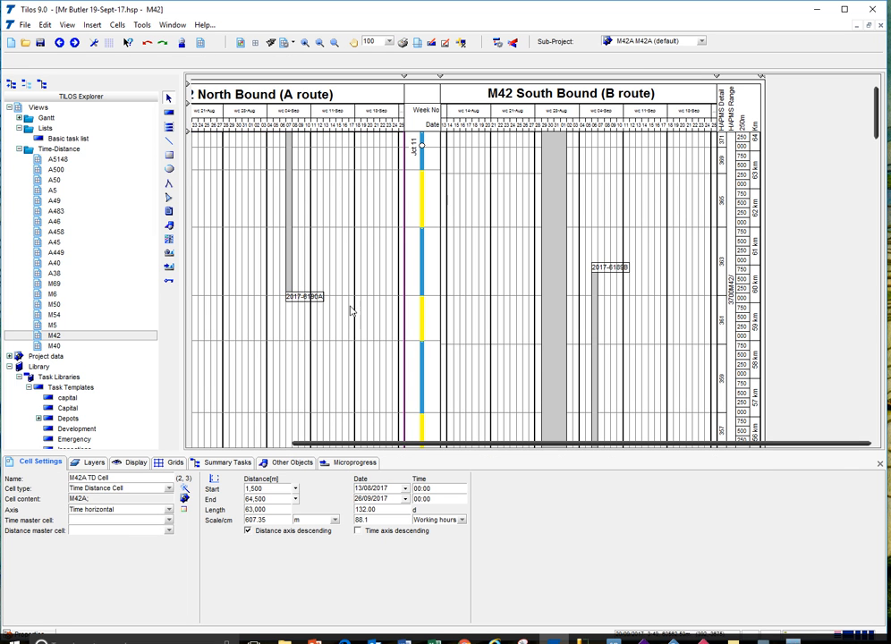
pyautogui.click(362, 490)
pyautogui.click(362, 498)
pyautogui.click(382, 373)
pyautogui.click(499, 361)
pyautogui.click(376, 357)
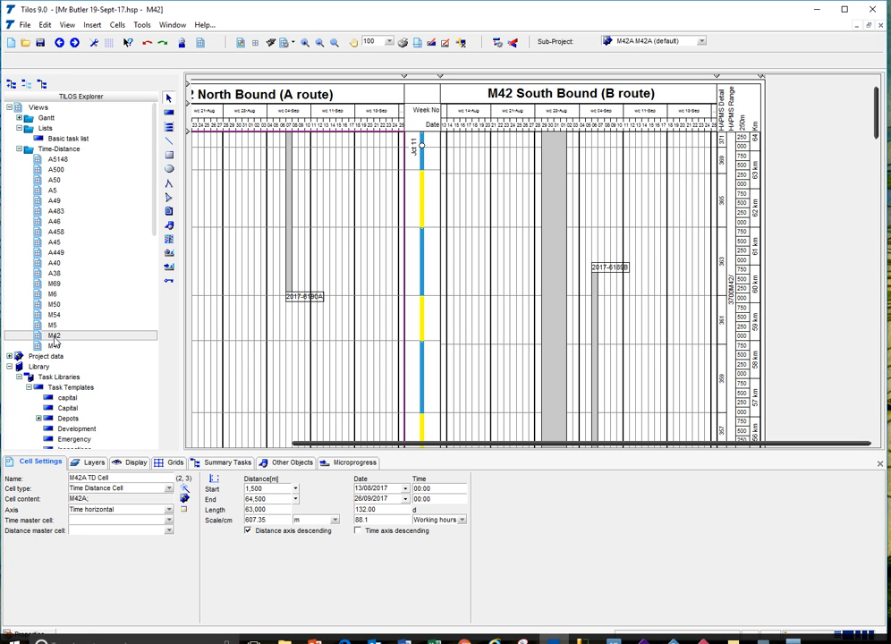
# Step: Rotate the Date line's text to vertical in the M42 North Bound timescale
pyautogui.moveTo(317, 445); pyautogui.dragTo(376, 387)
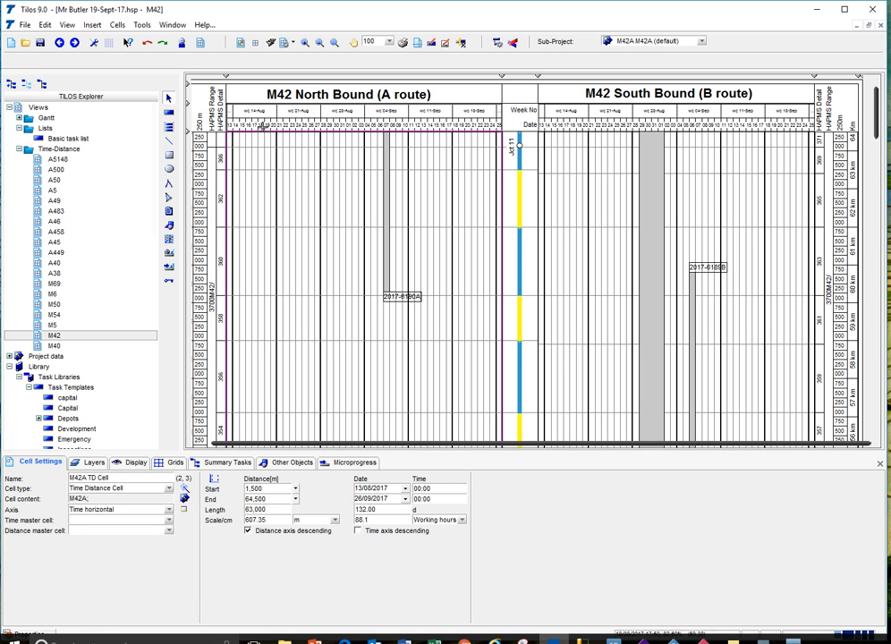
pyautogui.click(307, 125)
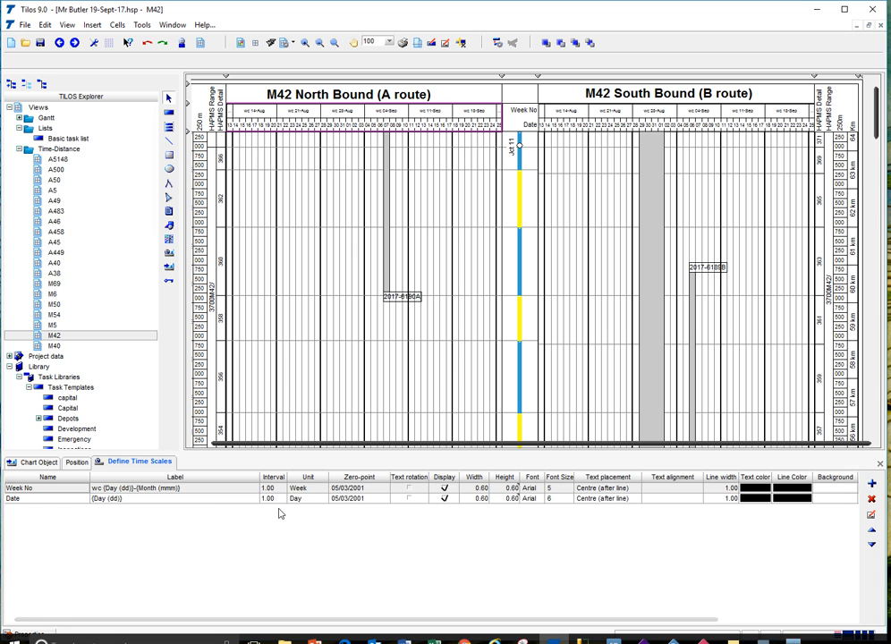
pyautogui.click(445, 498)
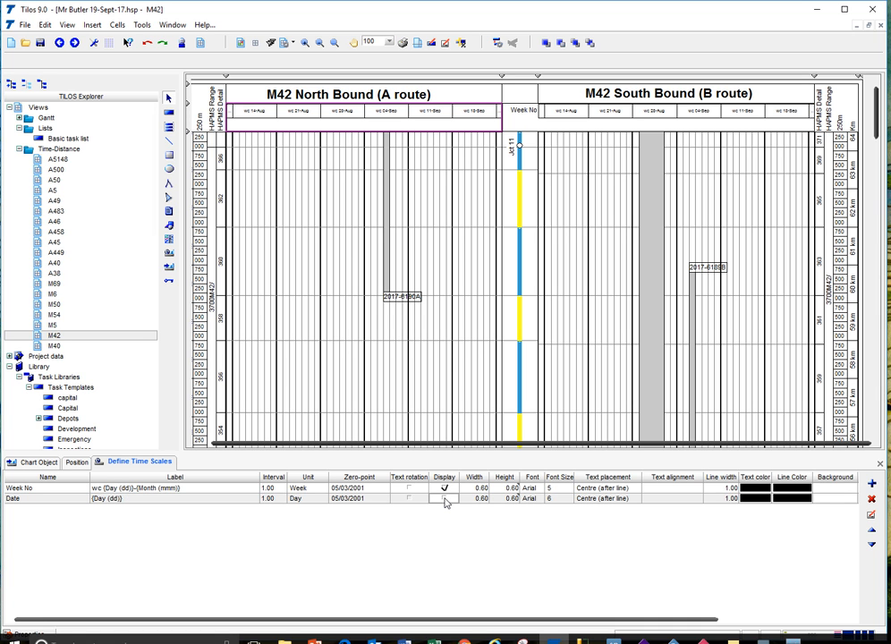
pyautogui.click(444, 498)
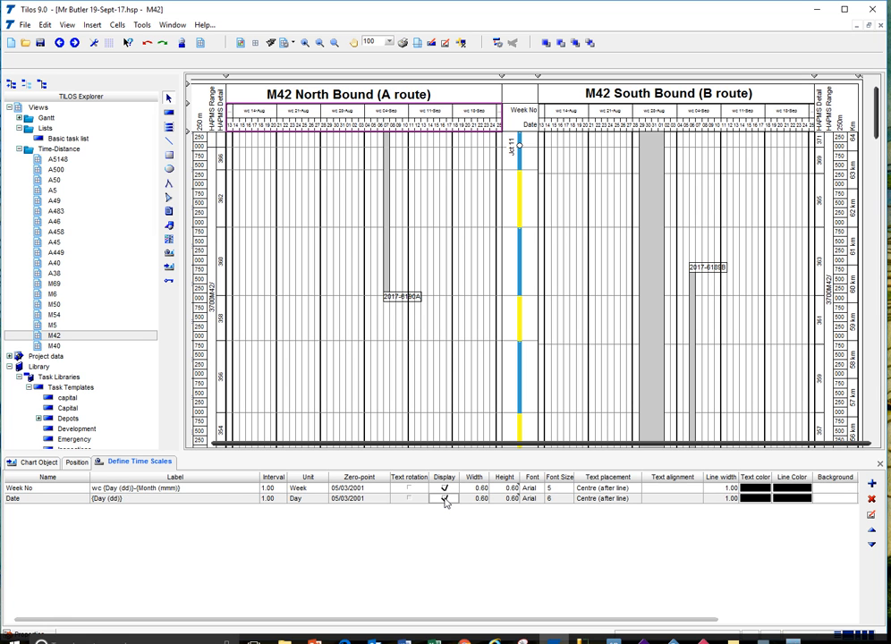
pyautogui.doubleClick(224, 501)
pyautogui.moveTo(371, 175); pyautogui.dragTo(309, 185)
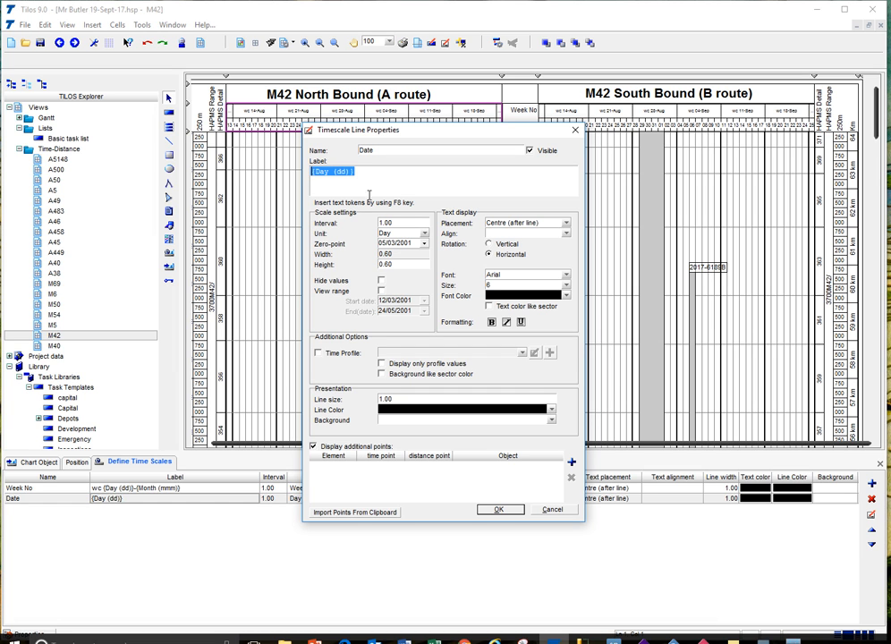
pyautogui.click(514, 247)
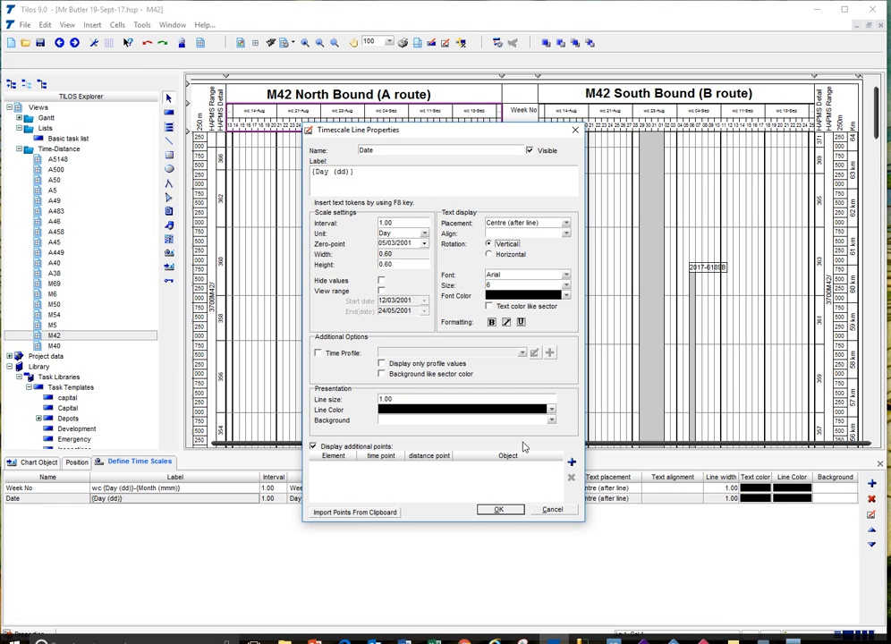
pyautogui.click(498, 510)
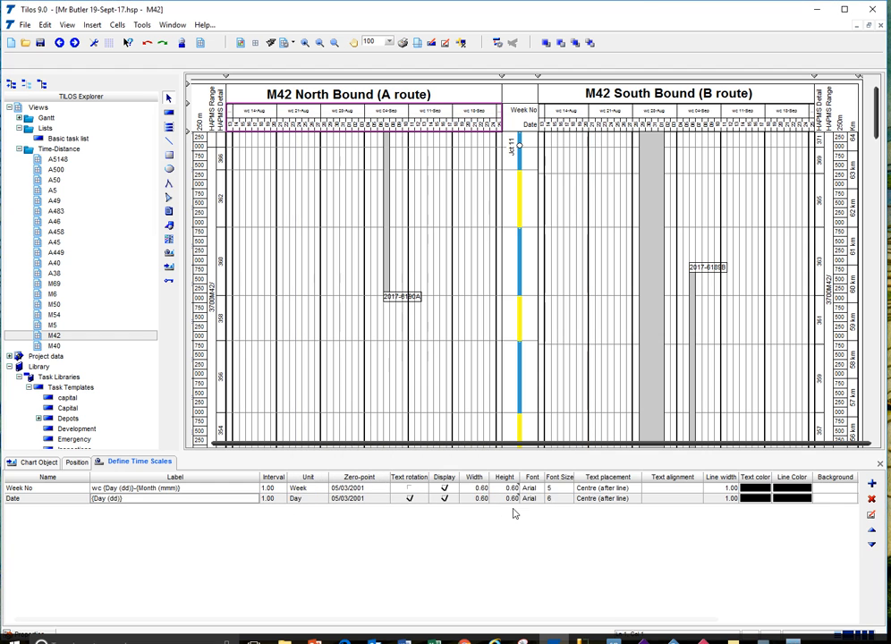
pyautogui.click(324, 313)
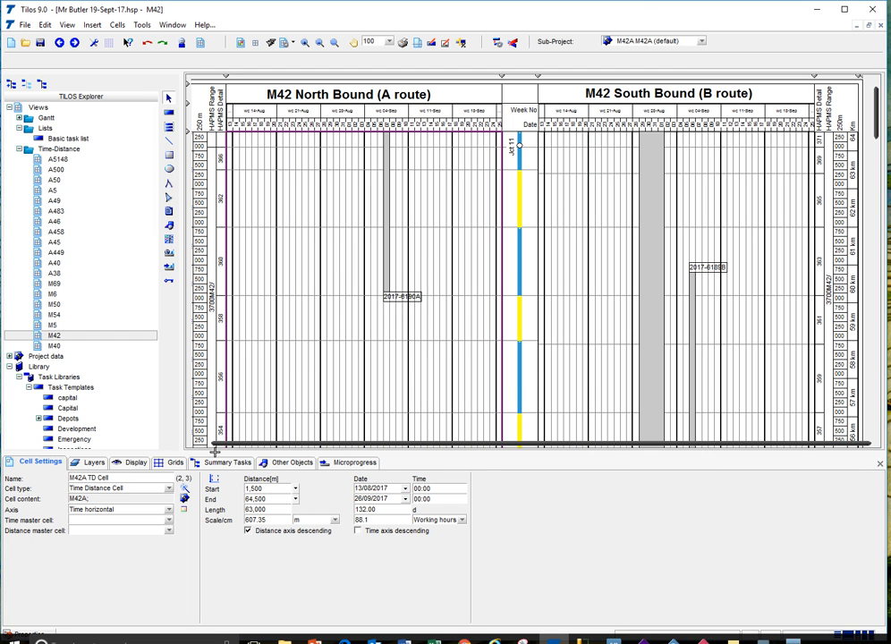
# Step: Clear the Date line's label in the M42 North Bound timescale, leaving the line displayed
pyautogui.click(320, 113)
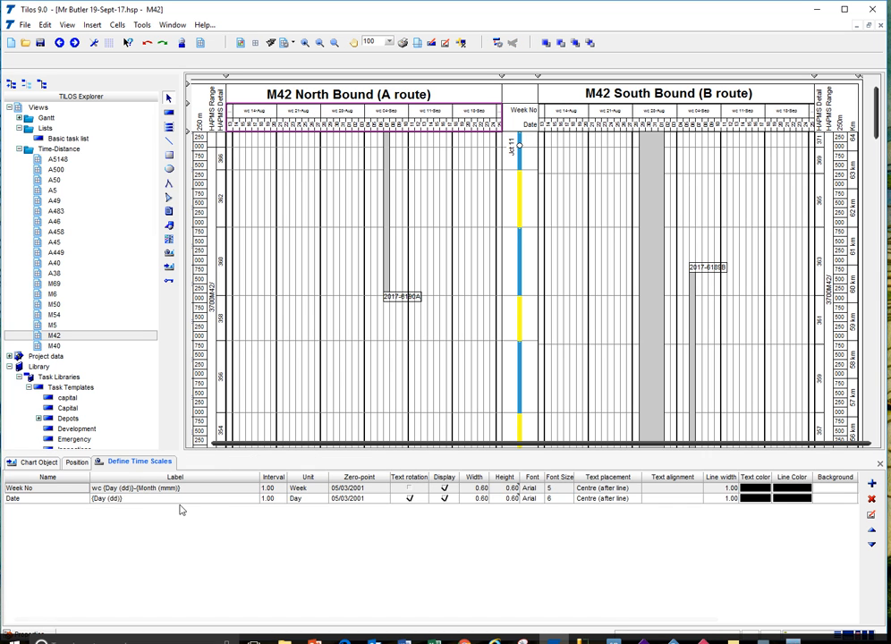
pyautogui.doubleClick(208, 501)
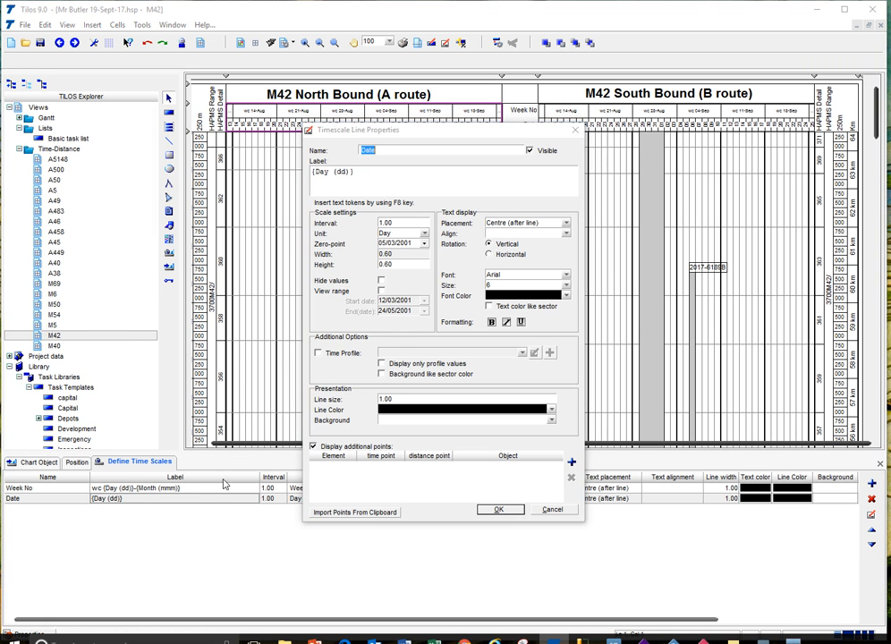
pyautogui.moveTo(366, 185); pyautogui.dragTo(304, 182)
pyautogui.press('BackSpace')
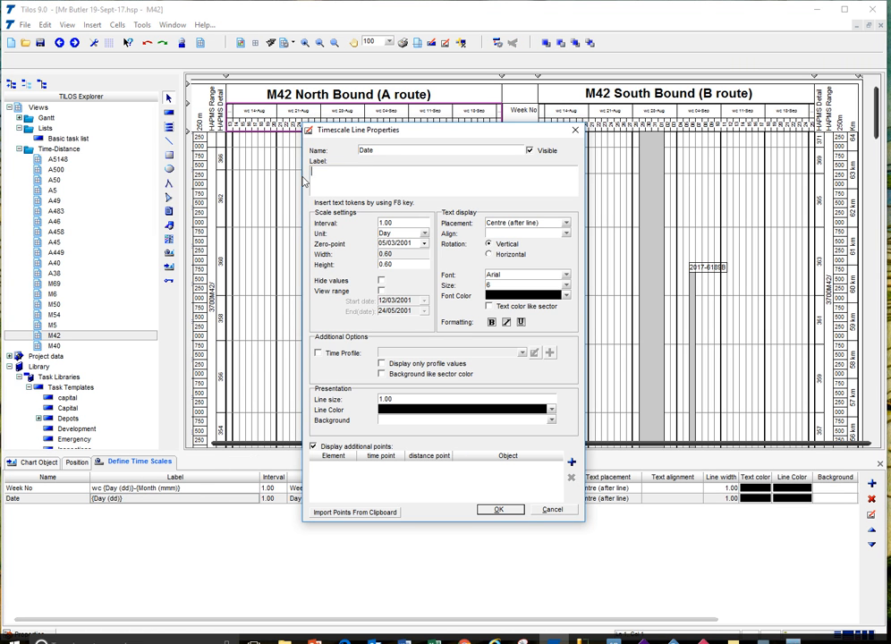
pyautogui.click(512, 509)
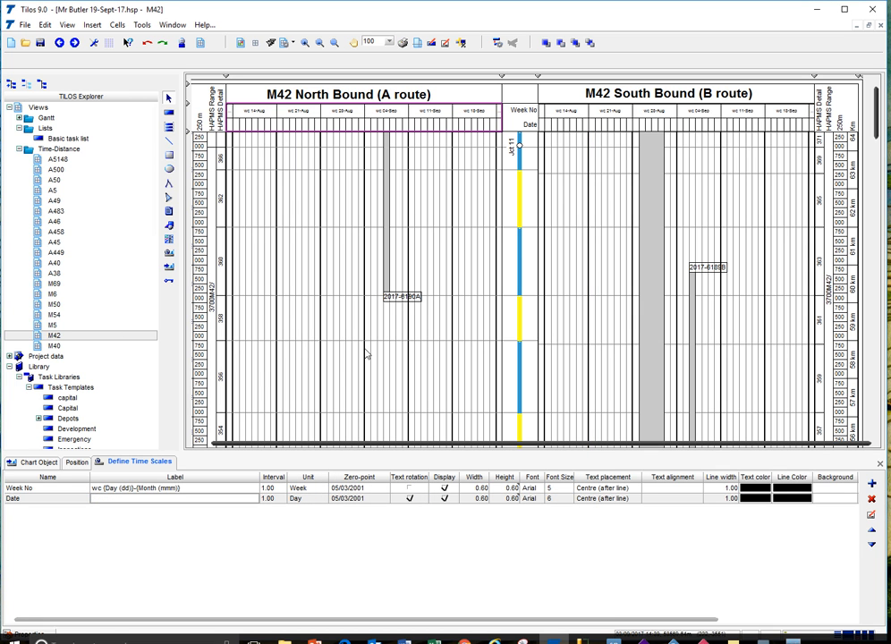
pyautogui.click(445, 498)
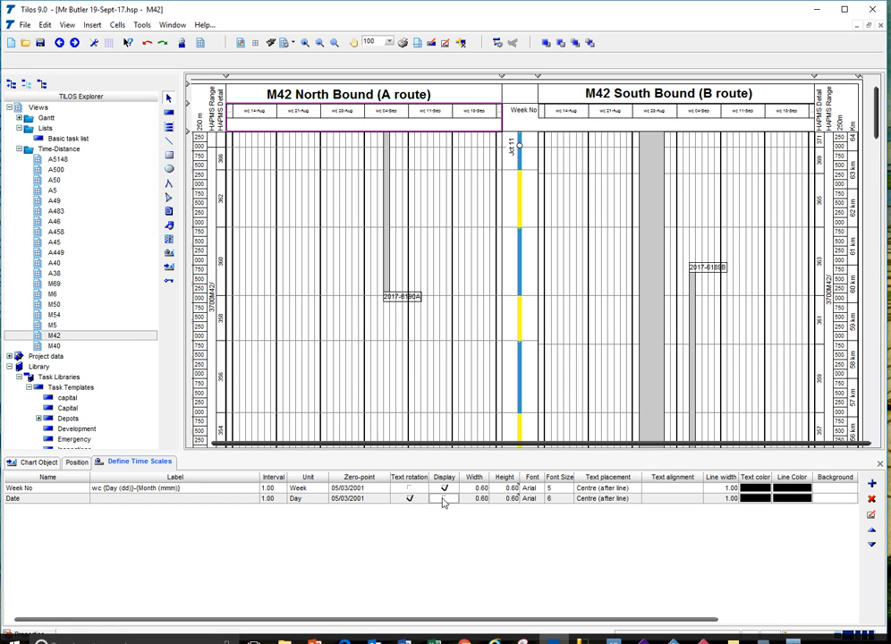
pyautogui.click(442, 501)
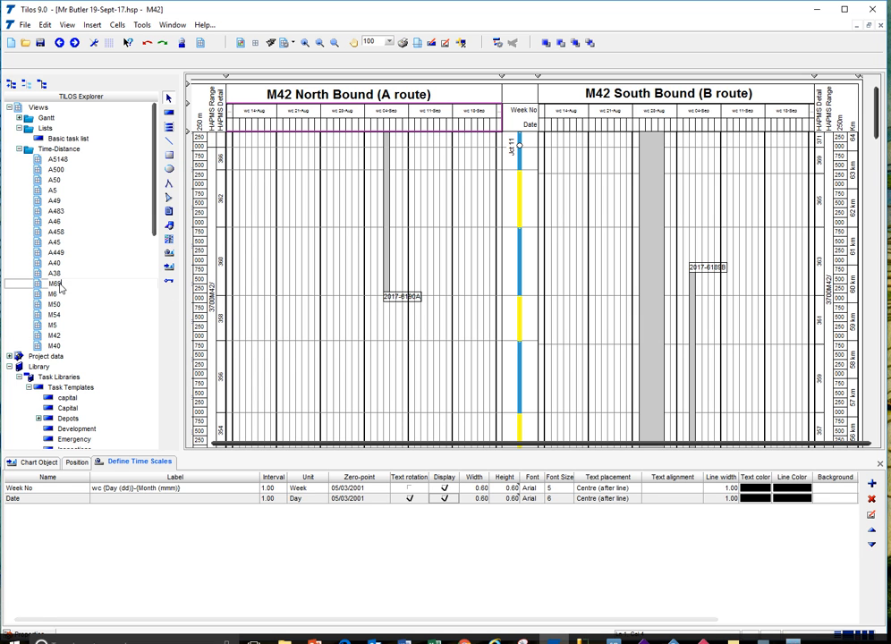
# Step: View the A38 time-distance view for comparison and return to the M42 view's North Bound cell
pyautogui.doubleClick(44, 277)
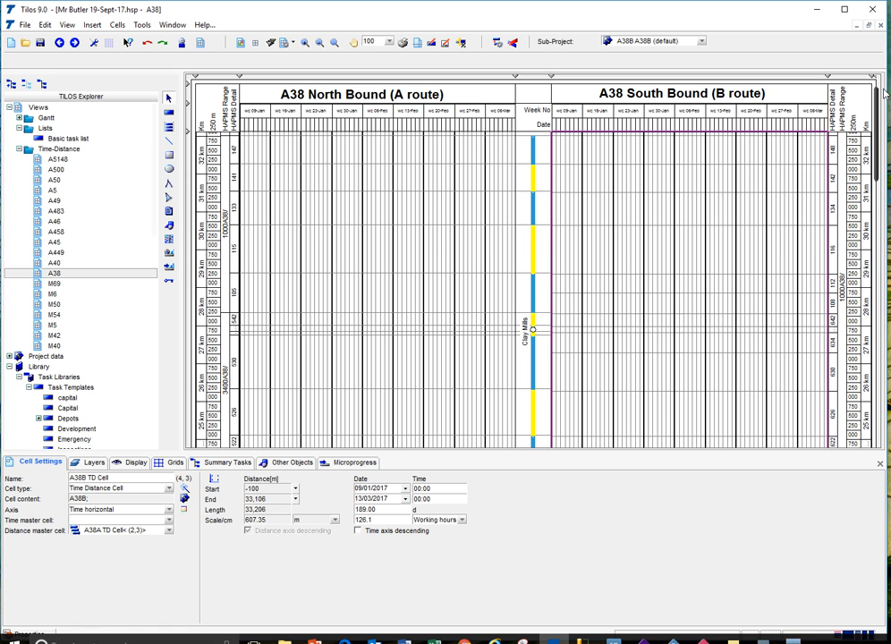
pyautogui.doubleClick(55, 338)
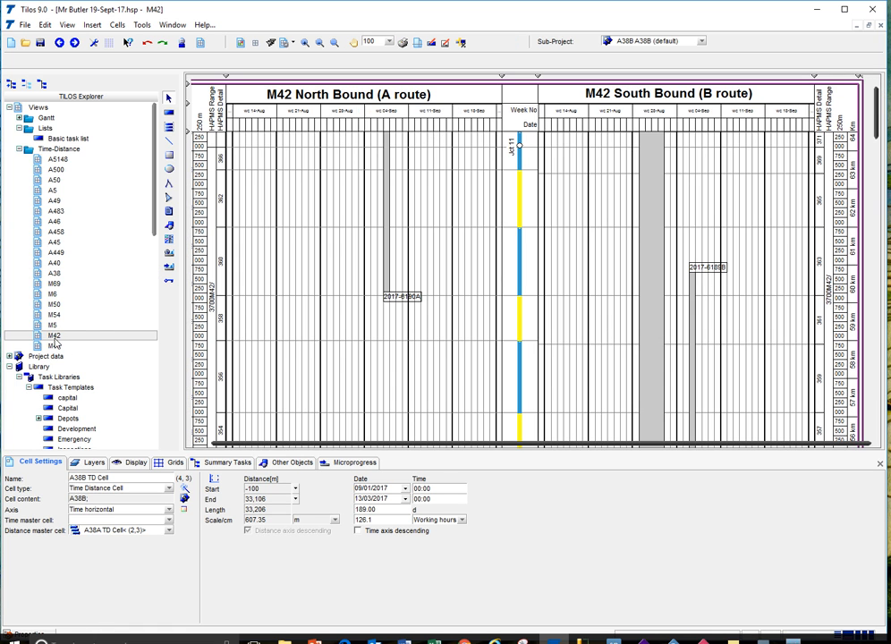
pyautogui.click(491, 315)
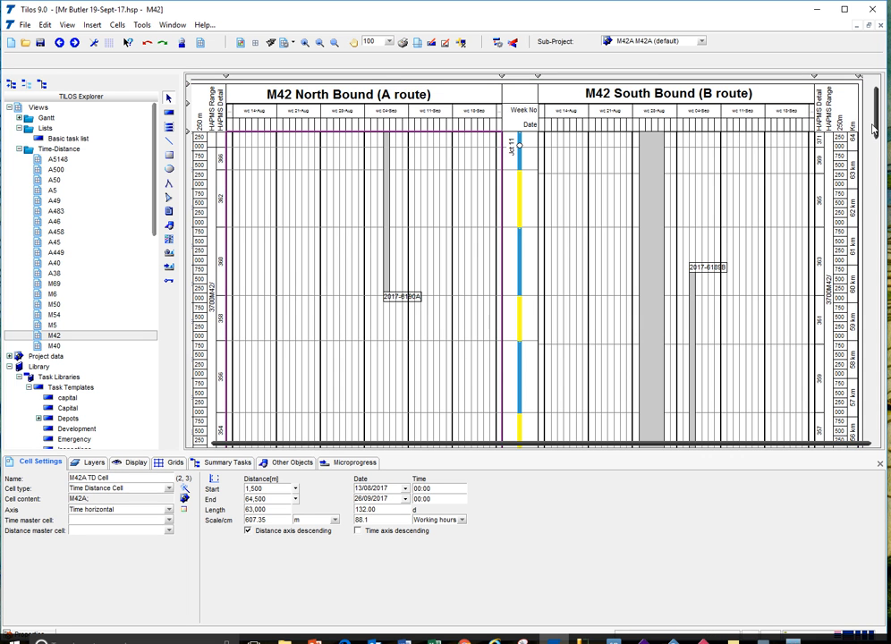
# Step: Examine which fields feed the three labels of the Chevron task 2017-7597A on the M42 North Bound chart
pyautogui.moveTo(879, 118); pyautogui.dragTo(879, 178)
pyautogui.click(341, 151)
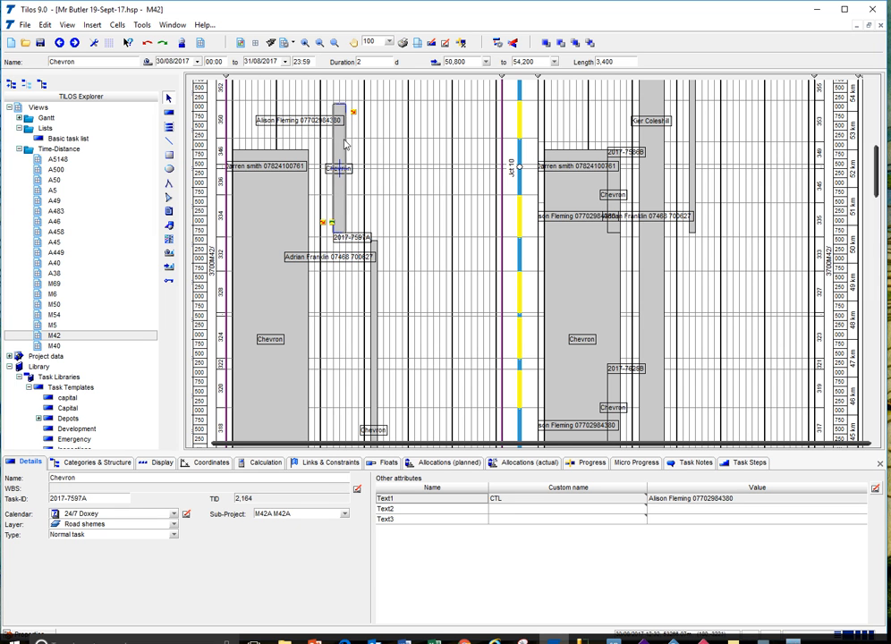
pyautogui.click(261, 119)
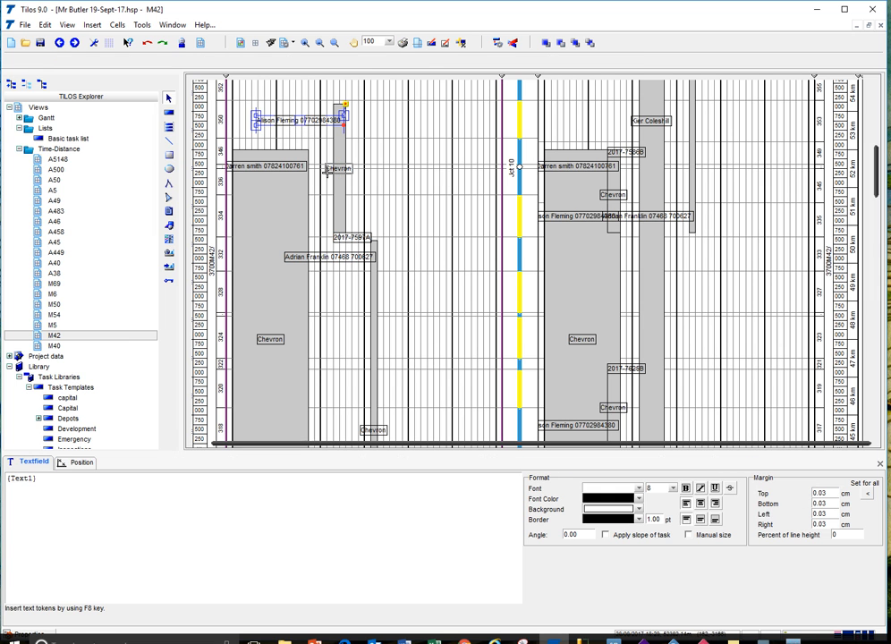
pyautogui.click(338, 168)
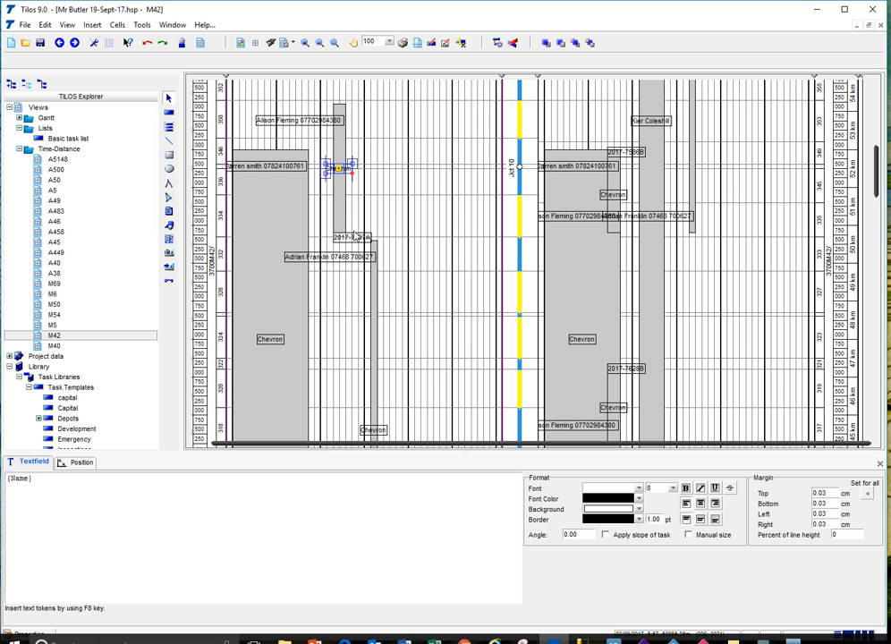
pyautogui.click(354, 236)
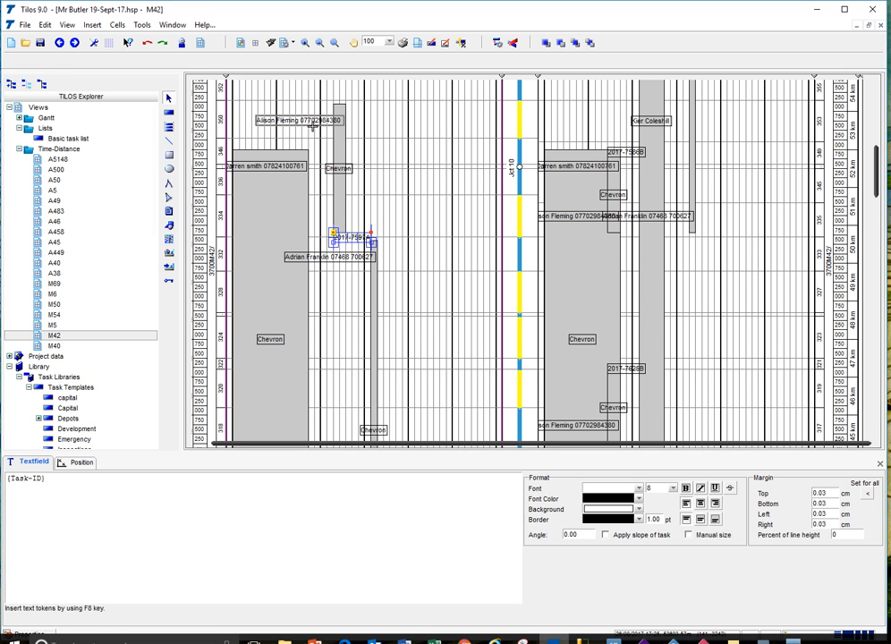
# Step: Delete the contact label and the name label from the North Bound Chevron task 2017-7597A
pyautogui.click(313, 122)
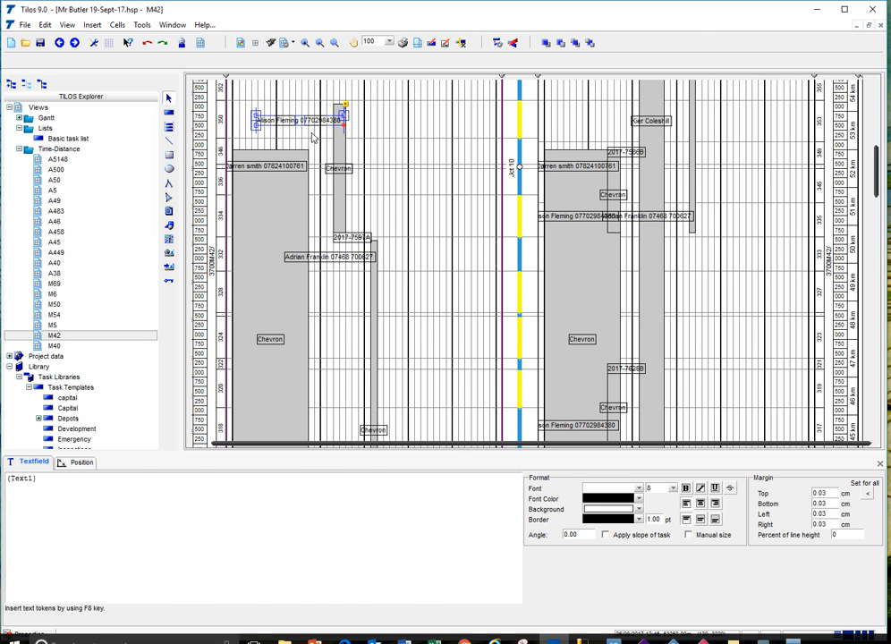
pyautogui.press('Delete')
pyautogui.click(340, 169)
pyautogui.press('Delete')
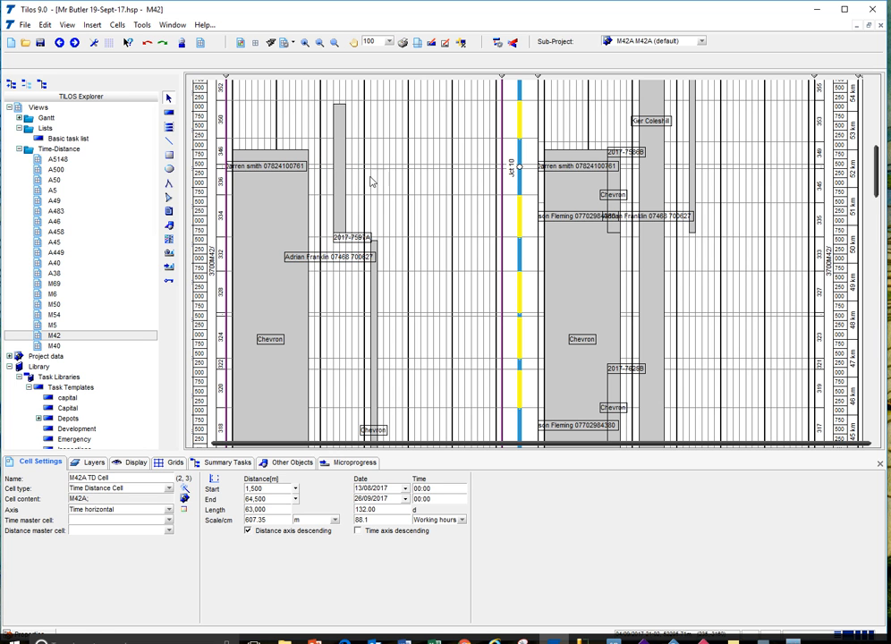
# Step: Set the background of the Chevron task's Task-ID label to white
pyautogui.click(352, 238)
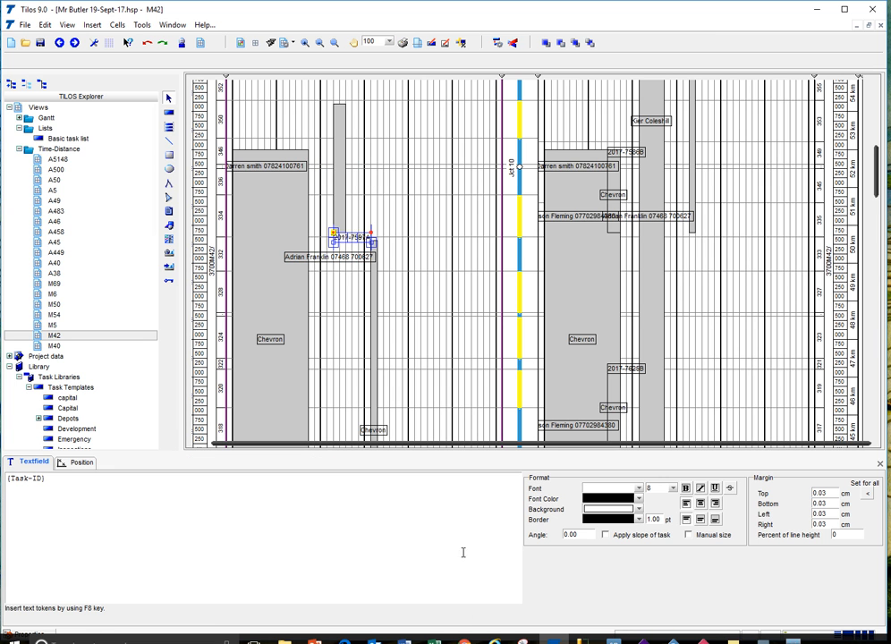
pyautogui.click(639, 509)
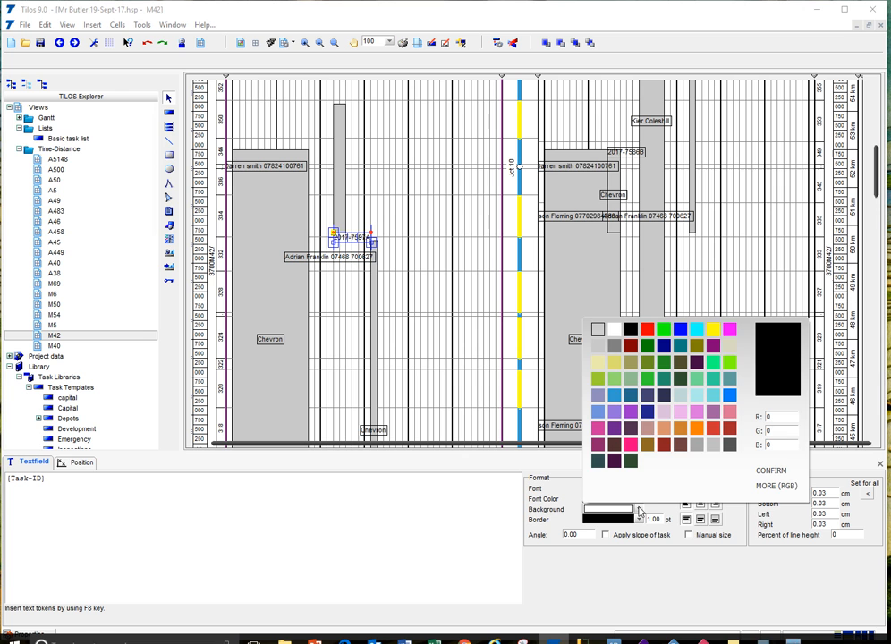
pyautogui.click(612, 364)
pyautogui.click(499, 303)
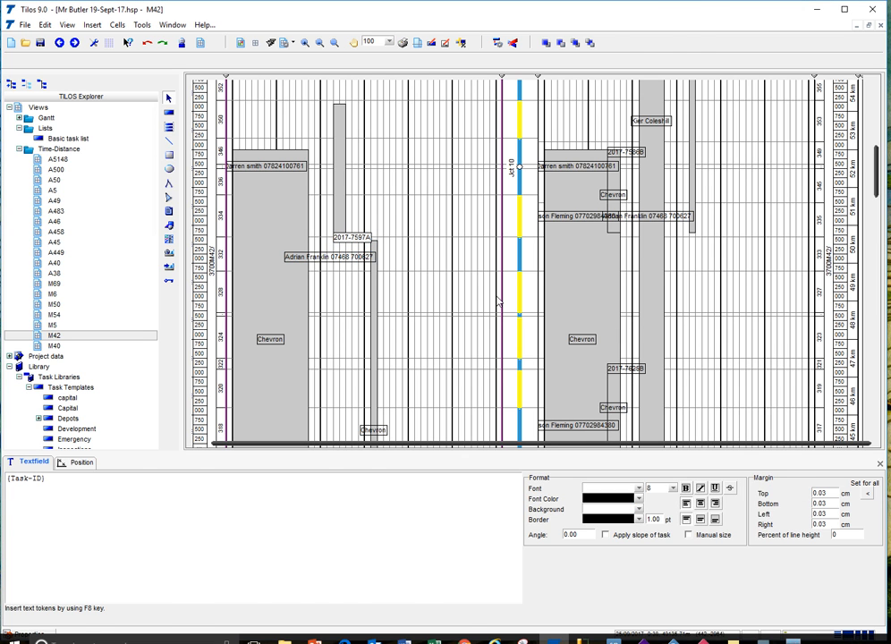
# Step: Overwrite the "capital" task template with the settings of the North Bound Chevron task 2017-7597A
pyautogui.click(344, 215)
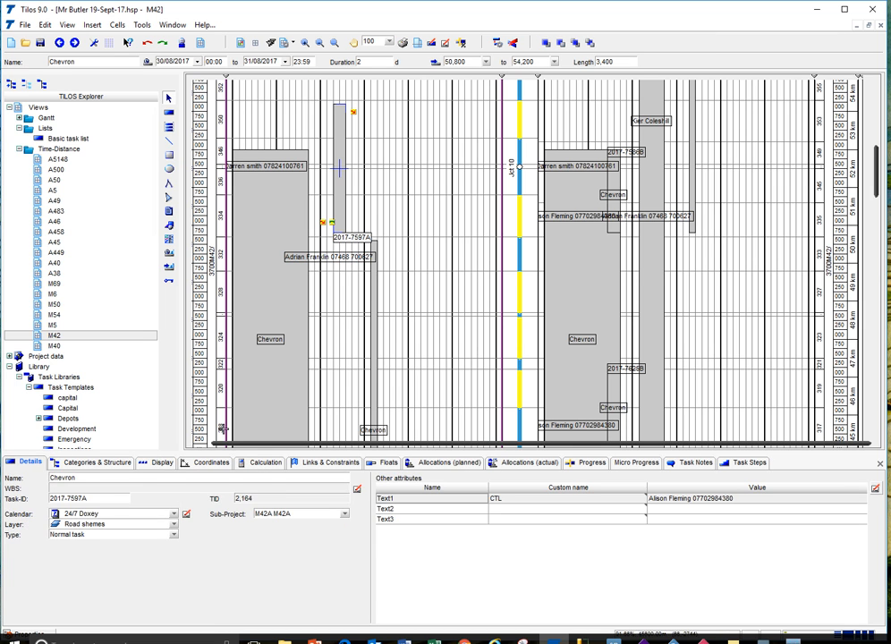
pyautogui.click(168, 463)
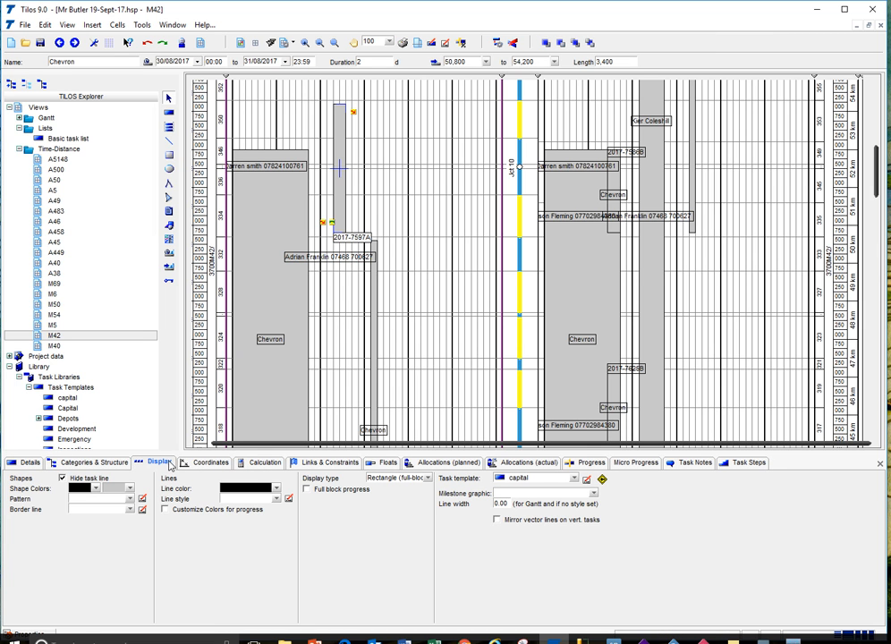
pyautogui.click(588, 480)
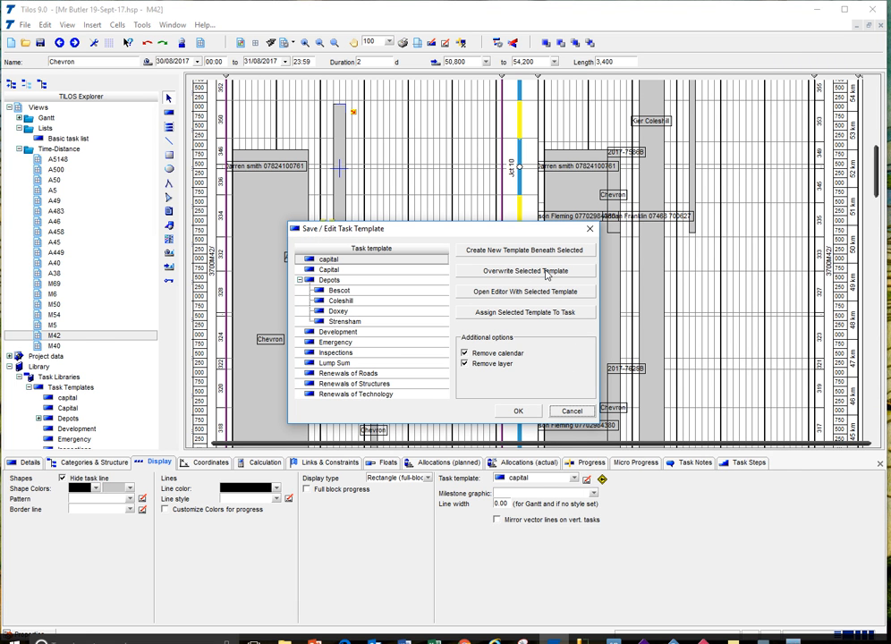
pyautogui.click(544, 271)
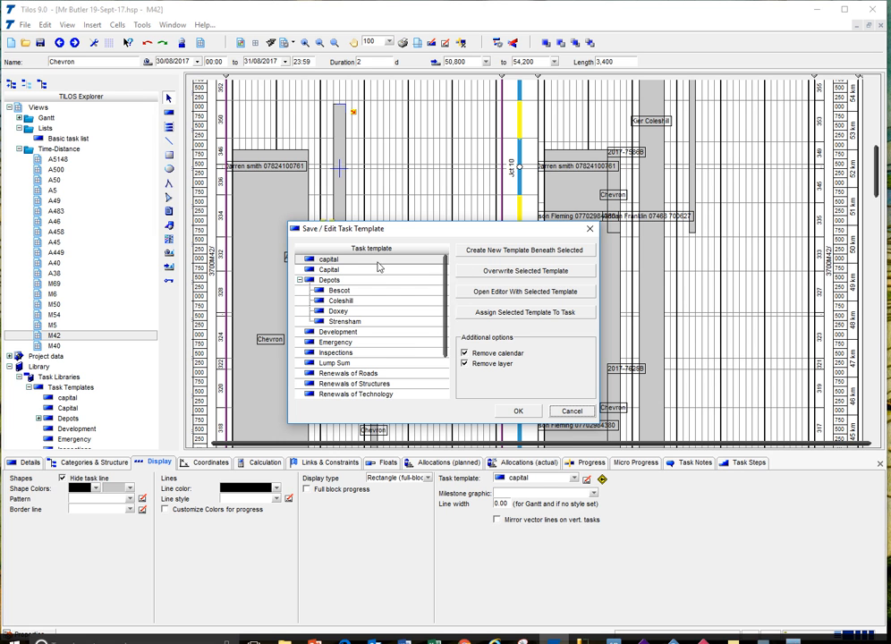
pyautogui.click(339, 260)
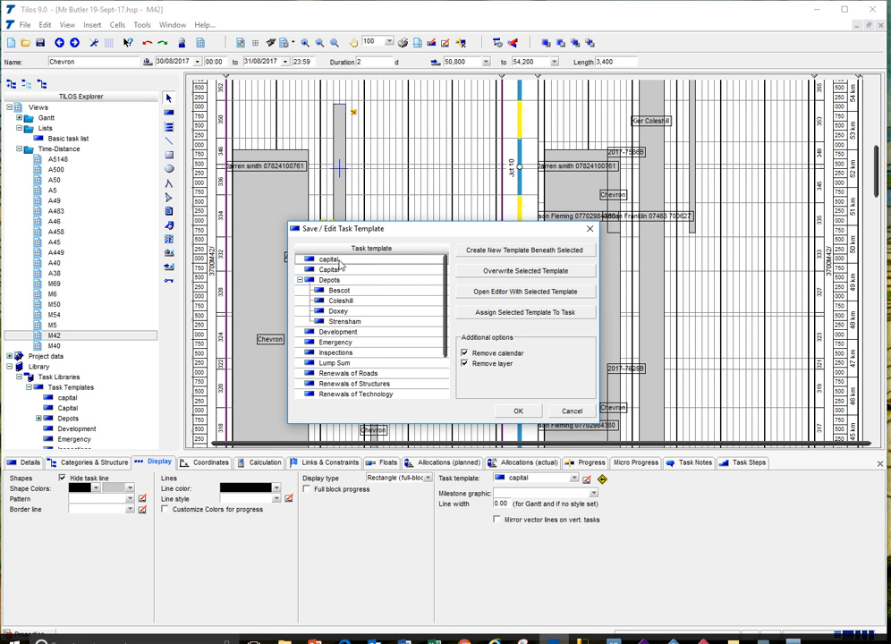
pyautogui.click(516, 271)
pyautogui.click(492, 355)
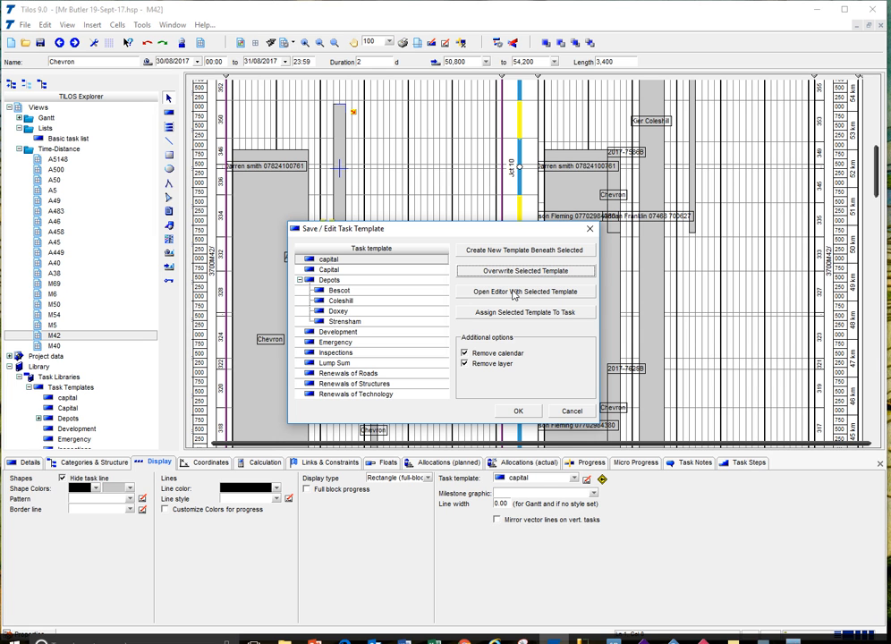
# Step: Adjust all tasks assigned to the "capital" template to its display settings and annotations, including annotation content and position, and return to the M42 view
pyautogui.click(561, 291)
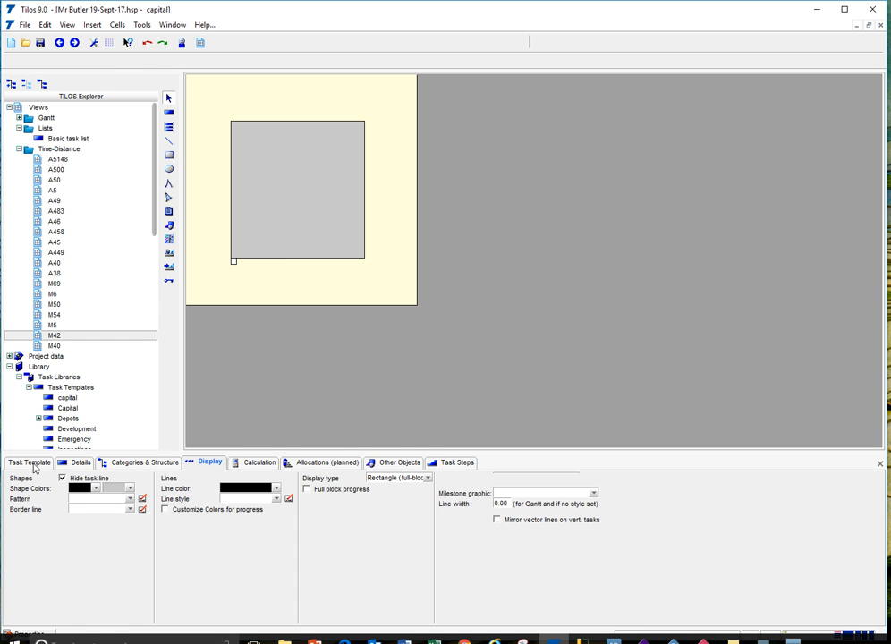
pyautogui.click(31, 463)
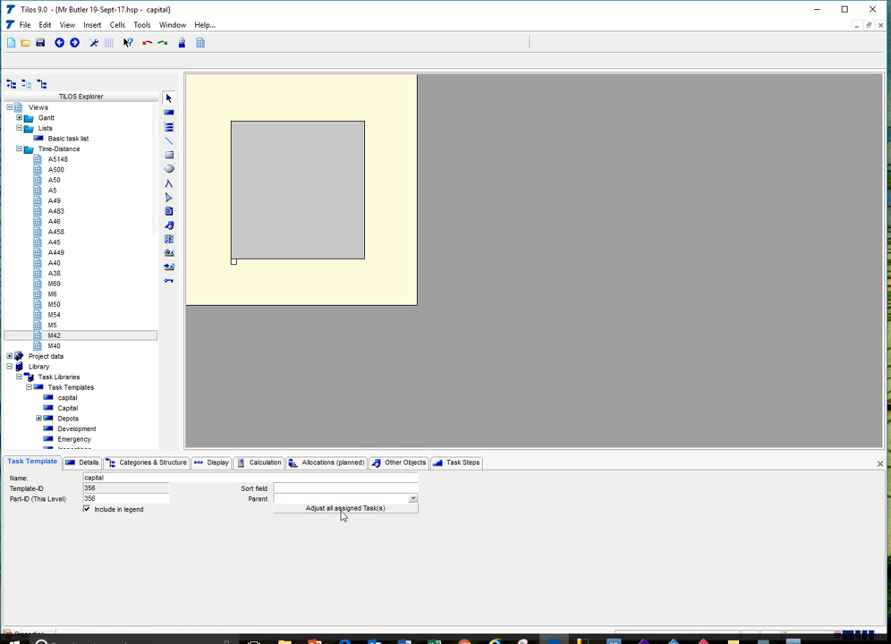
pyautogui.click(341, 508)
pyautogui.click(341, 508)
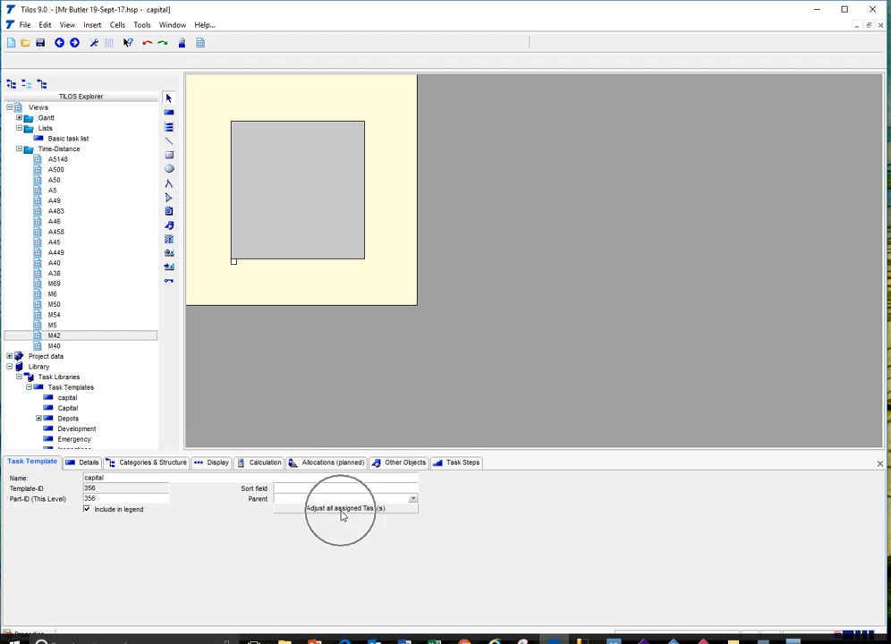
pyautogui.click(340, 509)
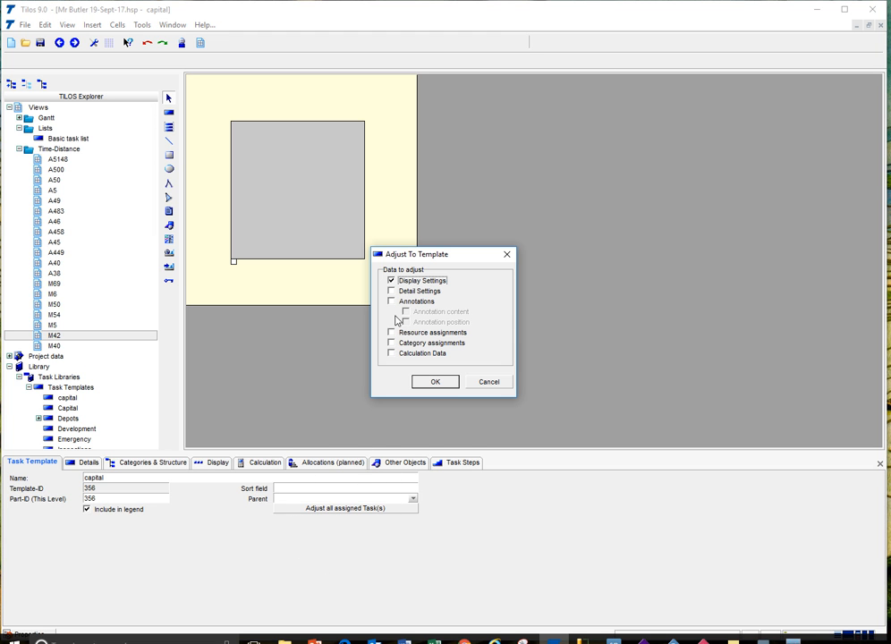
pyautogui.click(407, 304)
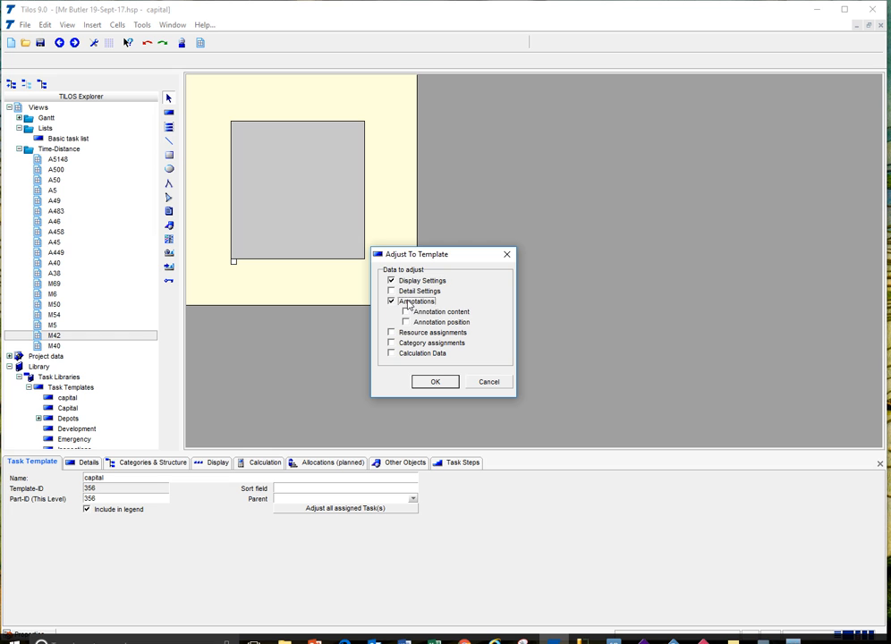
pyautogui.click(430, 316)
pyautogui.click(431, 324)
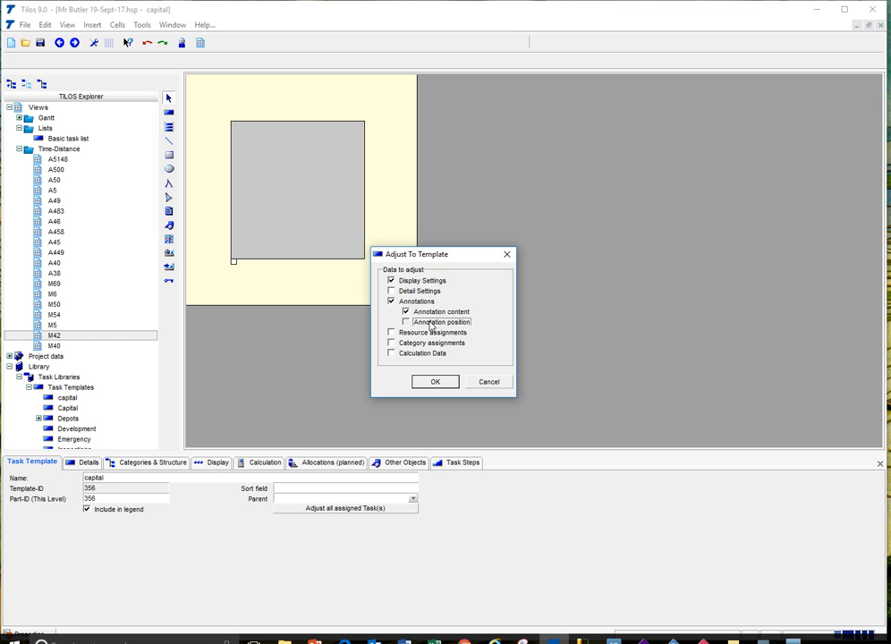
pyautogui.click(442, 384)
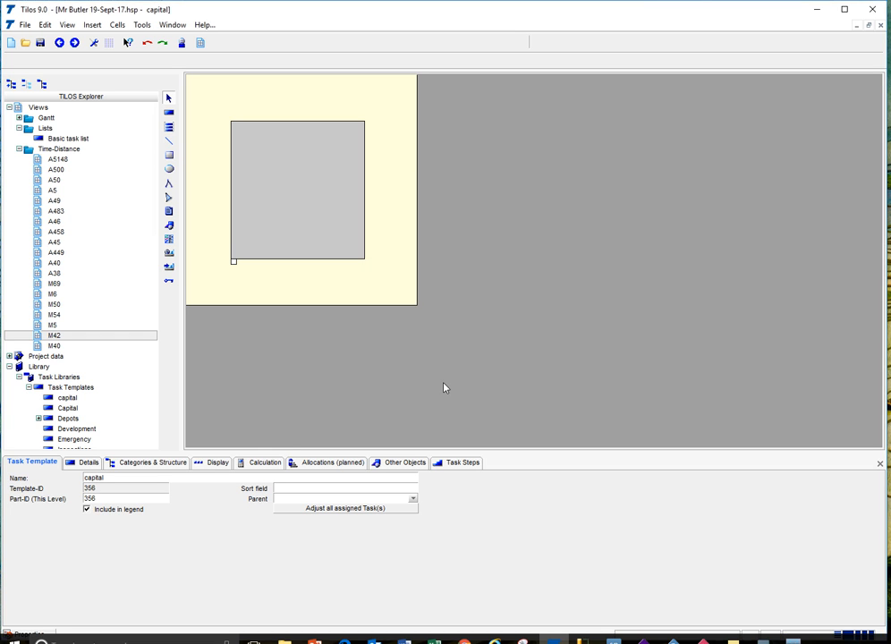
pyautogui.click(61, 44)
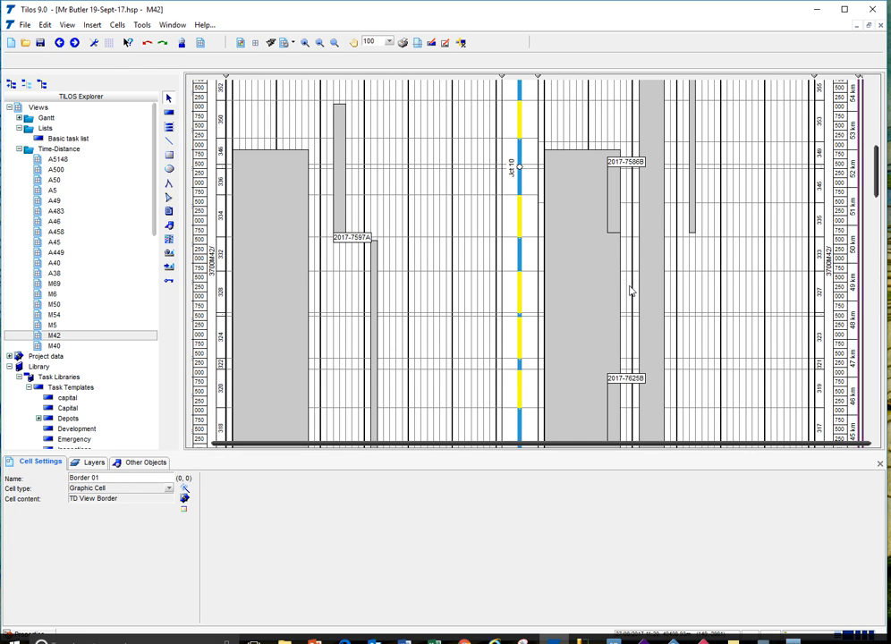
# Step: Open the "Capital" task template from the library and delete its project description label
pyautogui.click(69, 408)
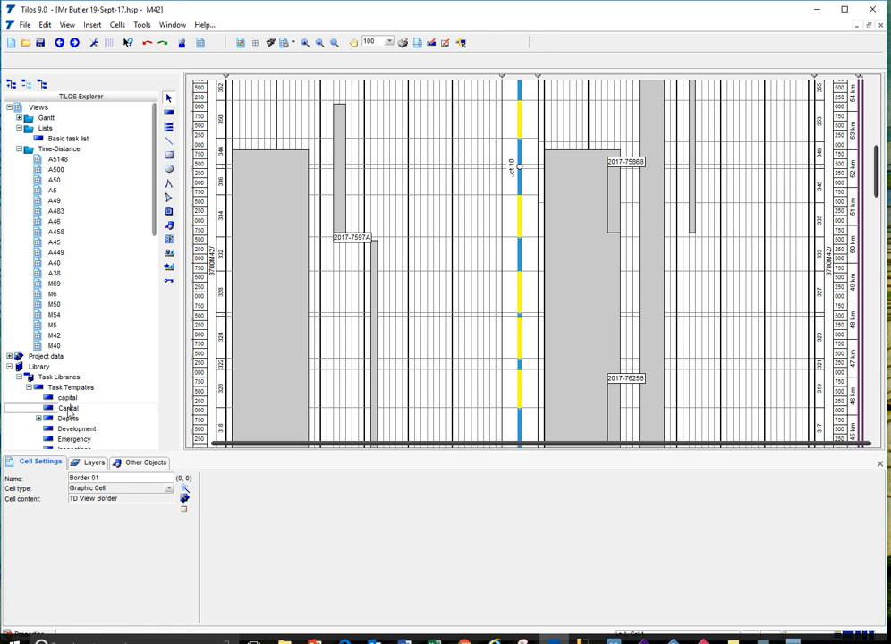
pyautogui.doubleClick(54, 411)
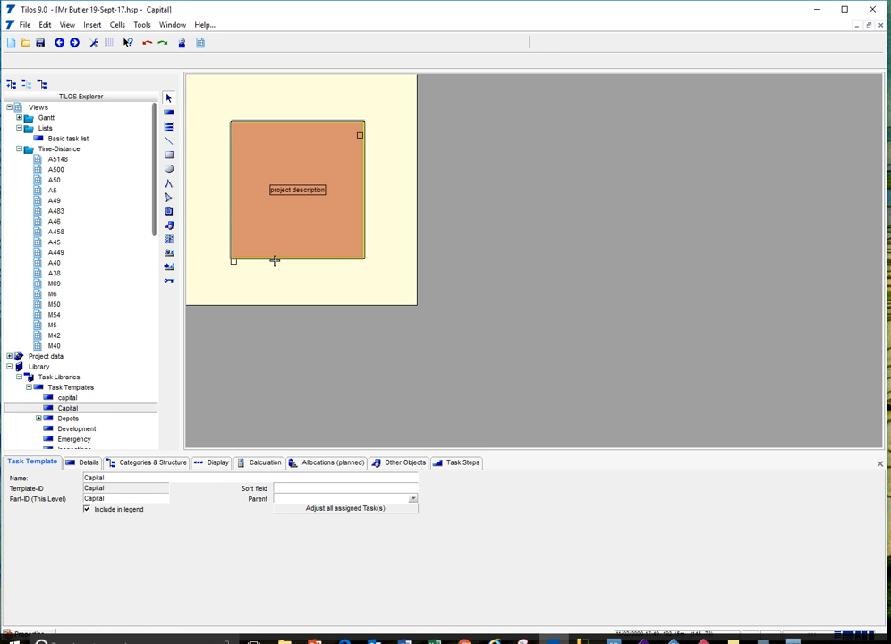
pyautogui.click(297, 192)
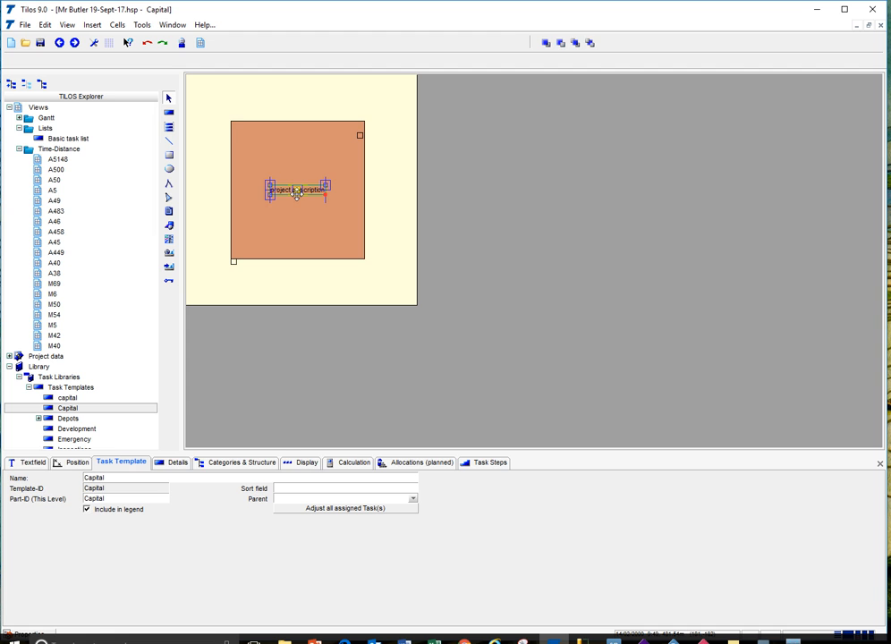
pyautogui.press('Delete')
# Step: Delete the {Text1} label in the upper-right corner of the "Capital" template's task shape
pyautogui.click(358, 136)
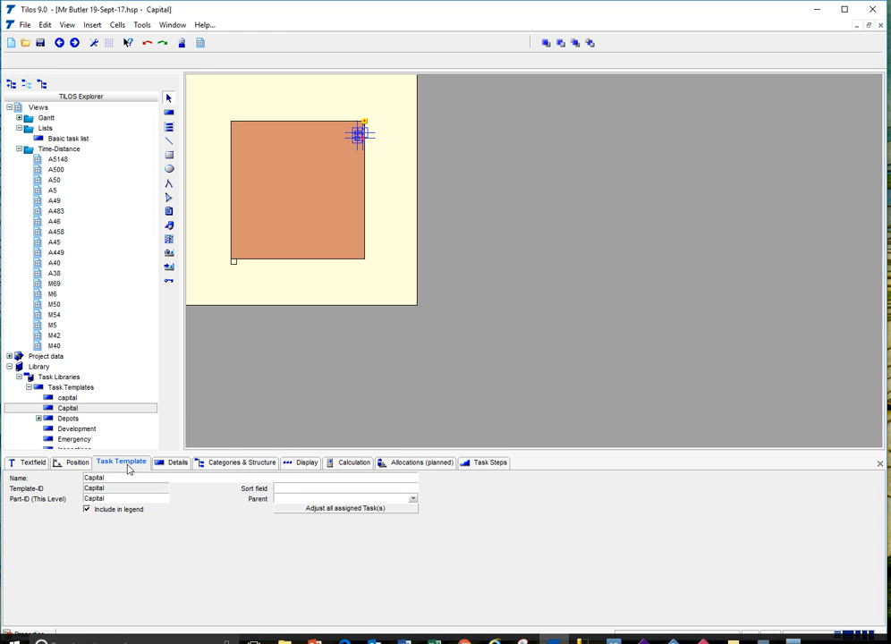
pyautogui.click(33, 467)
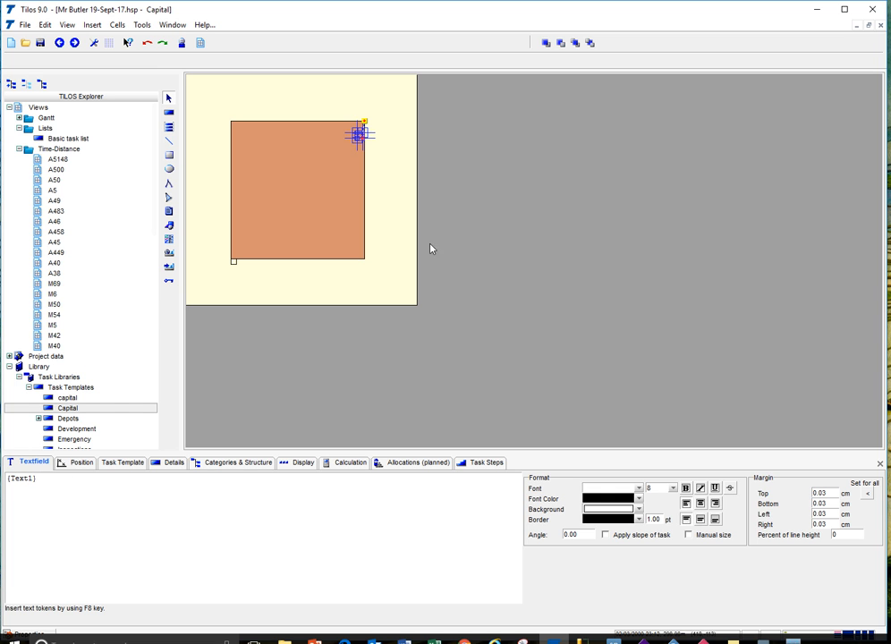
pyautogui.click(396, 150)
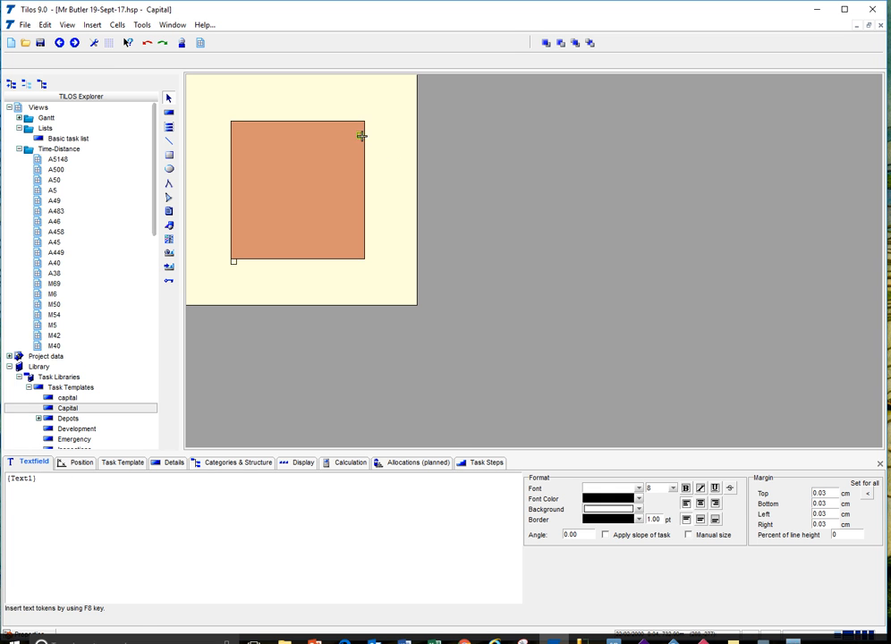
pyautogui.click(360, 135)
pyautogui.press('Delete')
# Step: Check the "Capital" template's remaining corner label and adjust all assigned tasks to its display settings, annotation content and annotation position
pyautogui.click(232, 262)
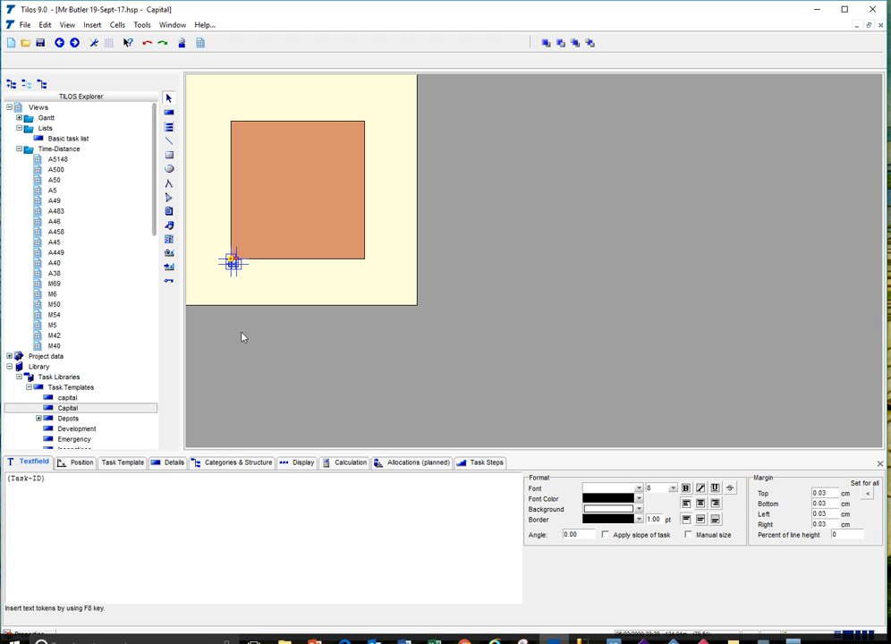
pyautogui.click(273, 291)
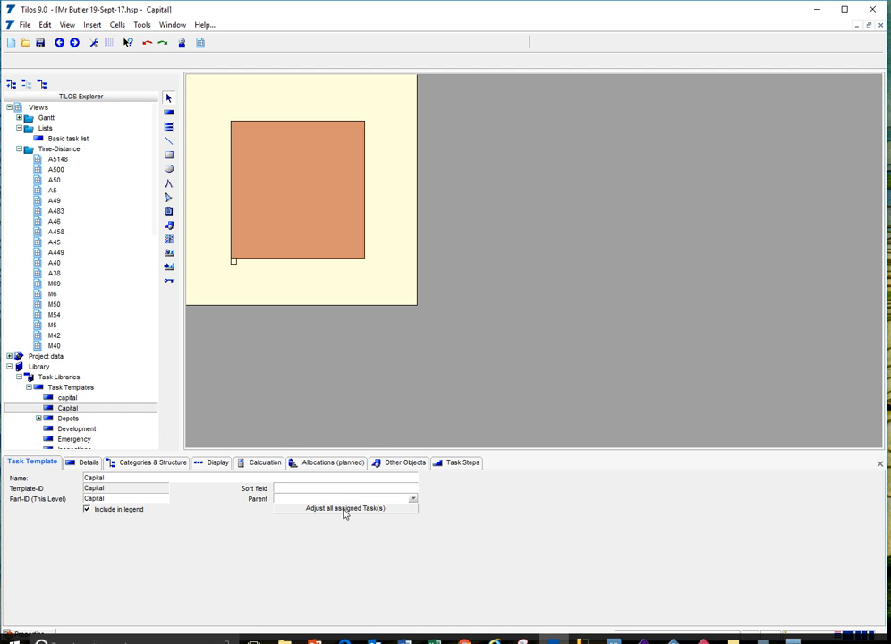
pyautogui.click(344, 509)
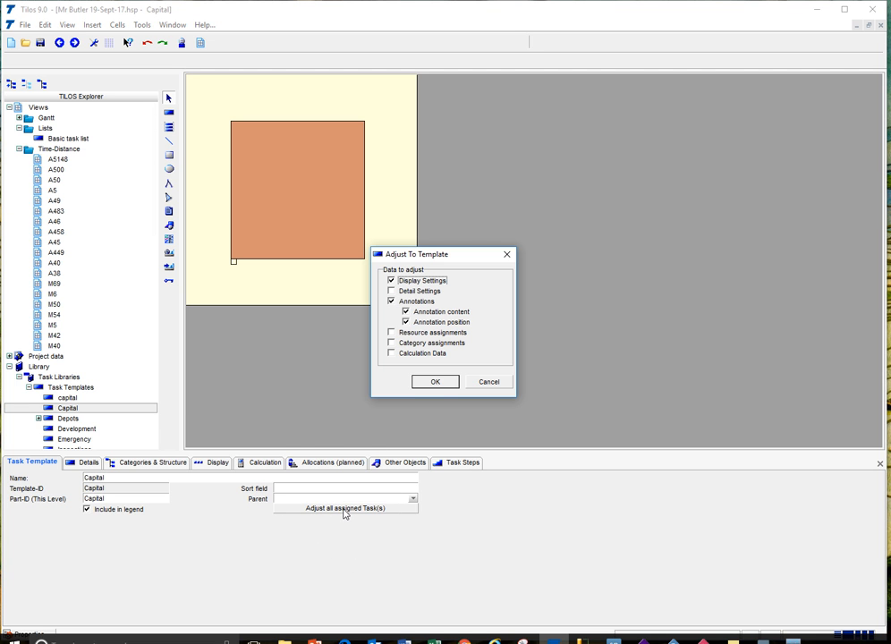
pyautogui.click(436, 382)
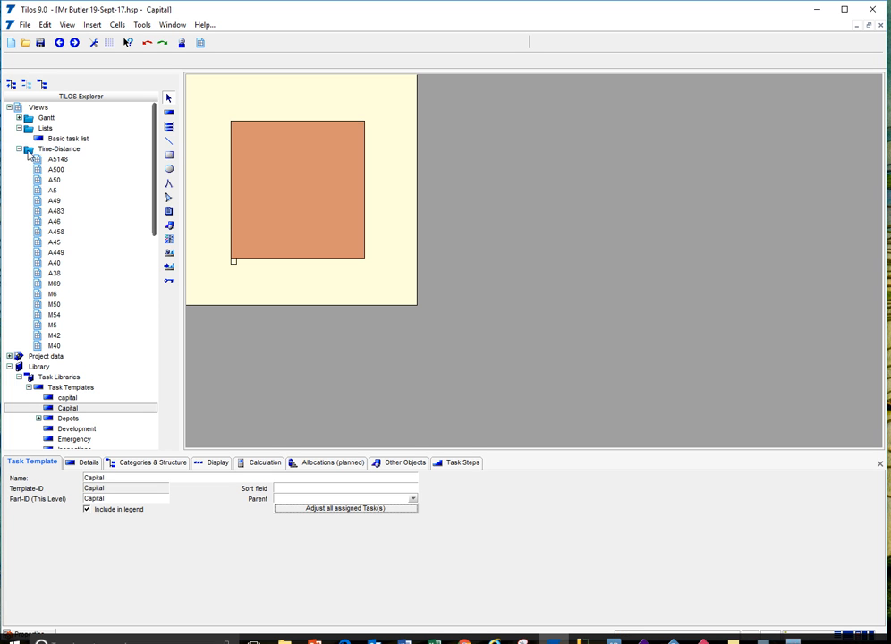
# Step: Reopen the M42 time-distance view and review the task labels along the full length of both routes
pyautogui.doubleClick(53, 335)
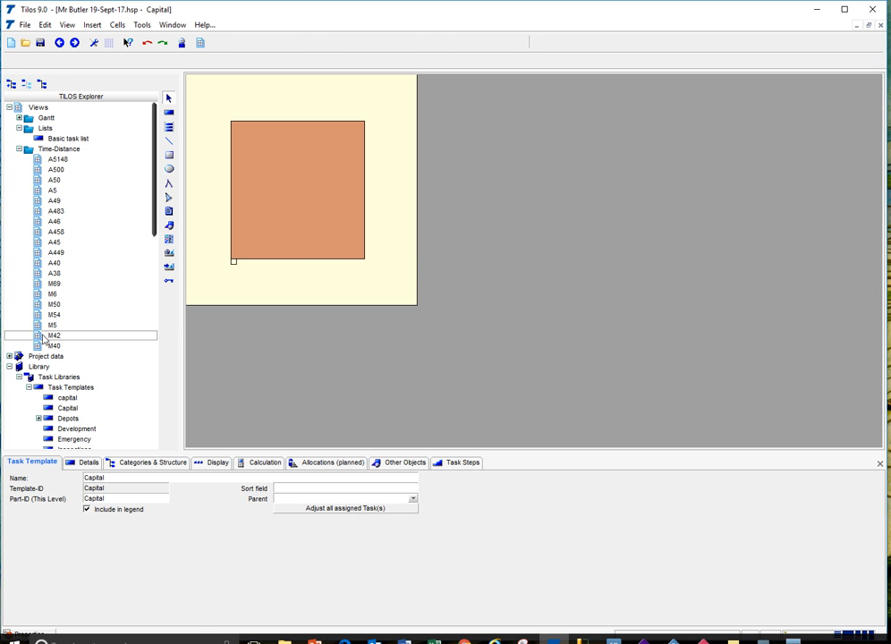
pyautogui.moveTo(877, 186); pyautogui.dragTo(867, 450)
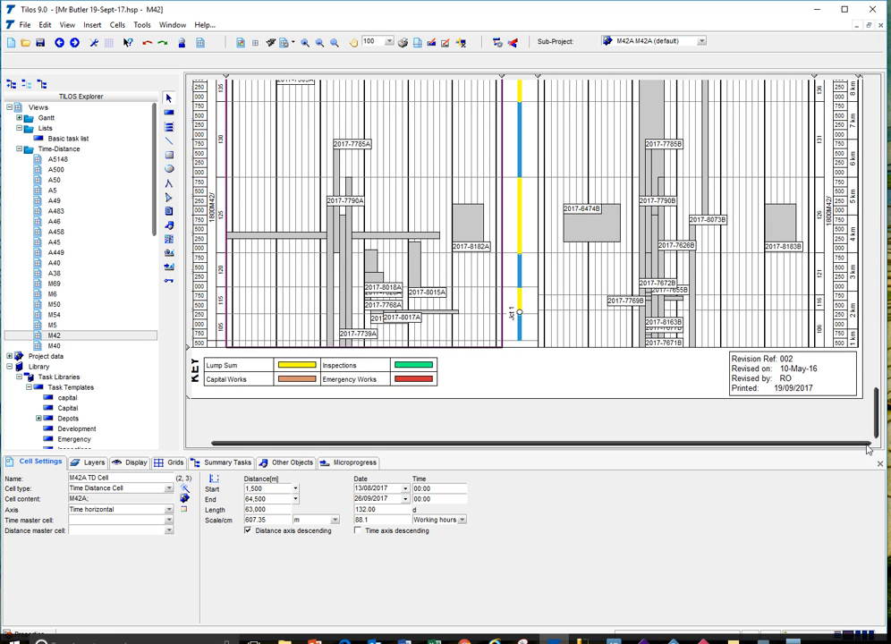
pyautogui.moveTo(867, 450); pyautogui.dragTo(877, 125)
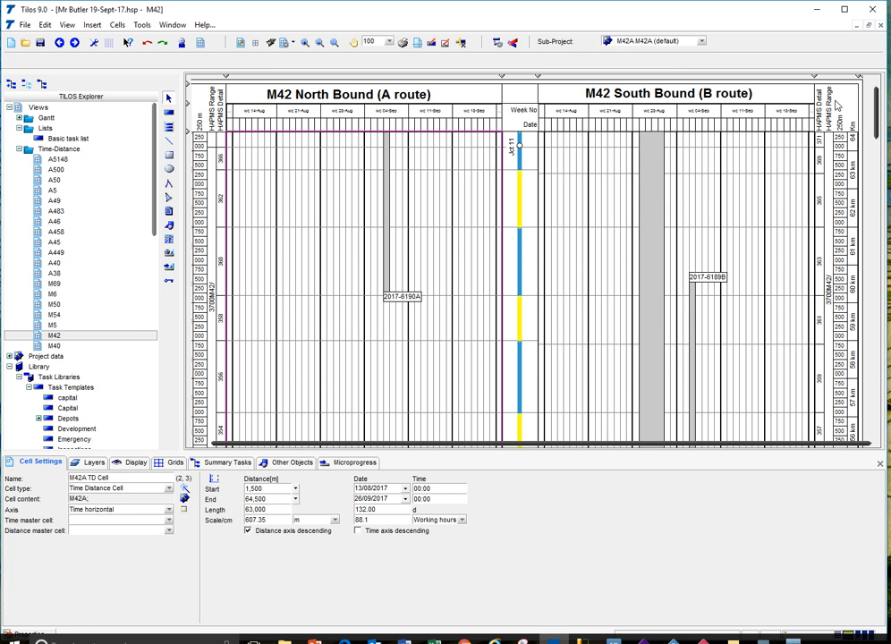